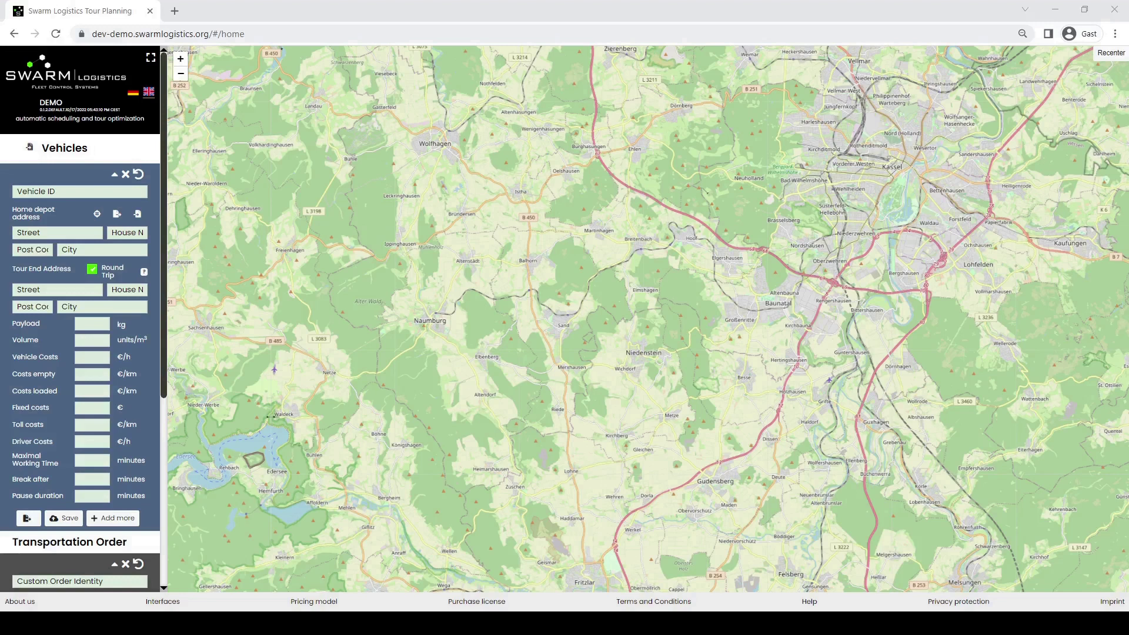
- Enter vehicle ID S-SL 1000 with its Stuttgart home depot street, house number and post code
scroll(80, 317, down, 5)
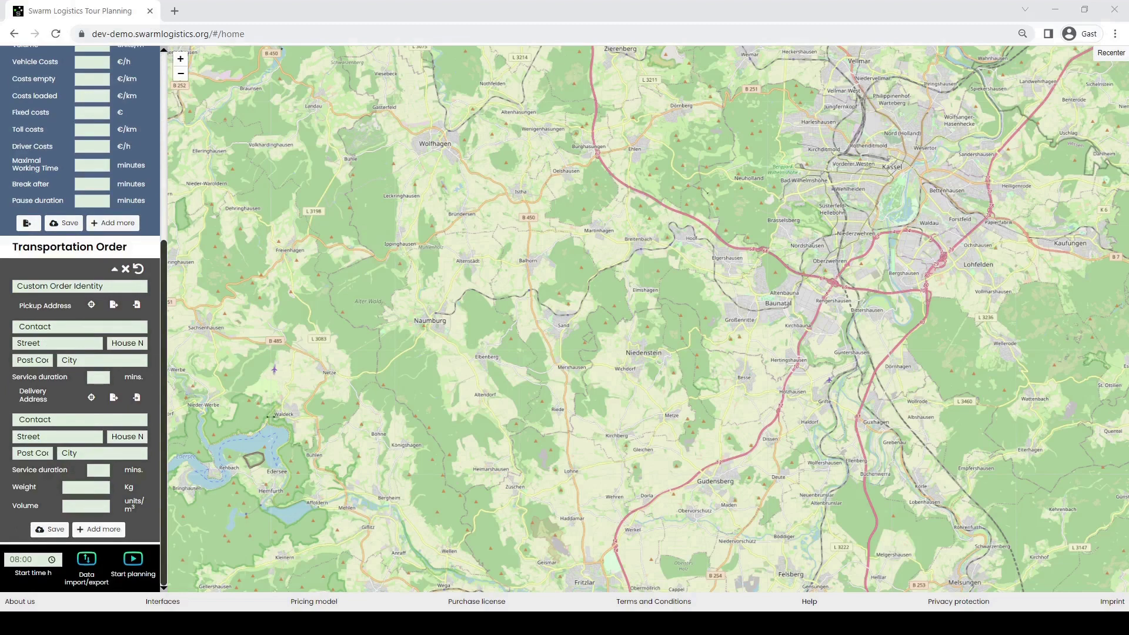
scroll(80, 318, up, 5)
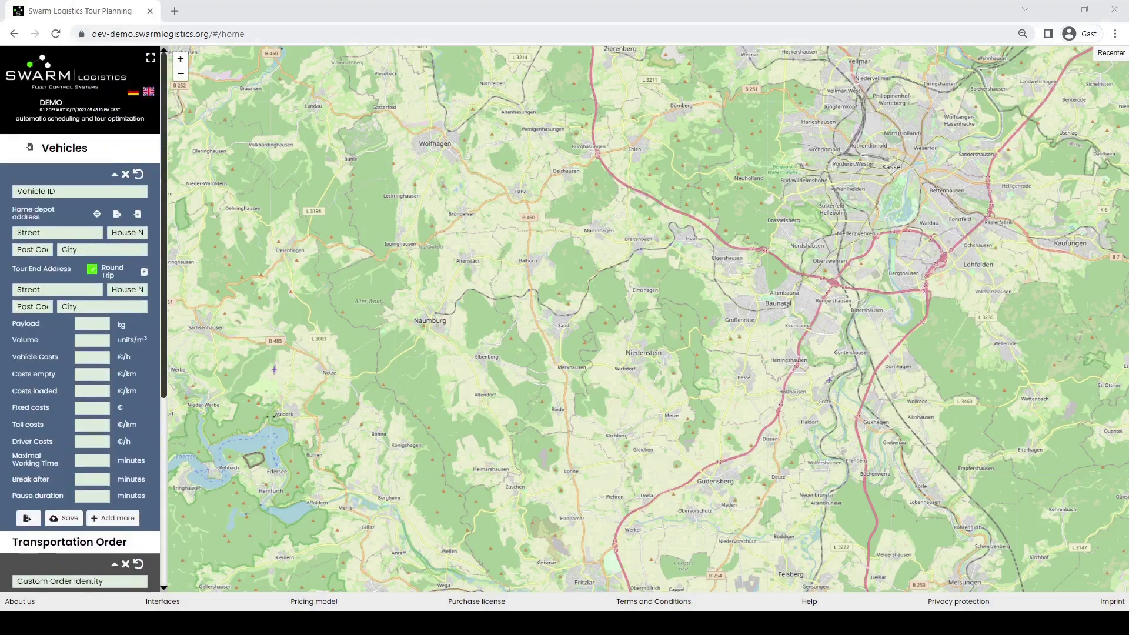
click(27, 192)
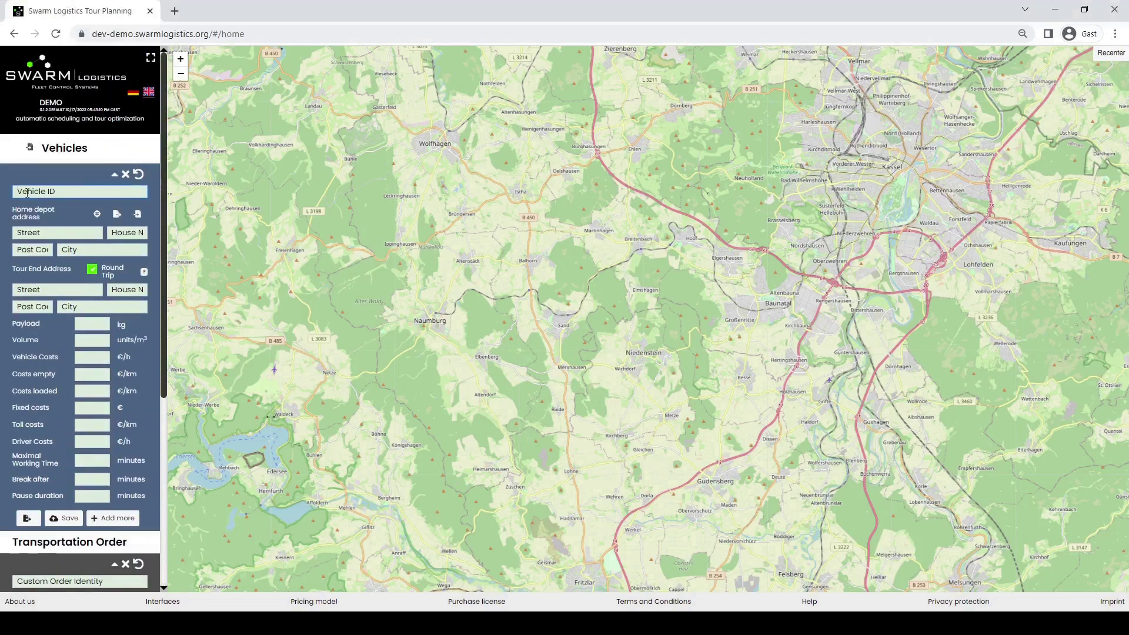
text(S-SL 1000 Gottlie)
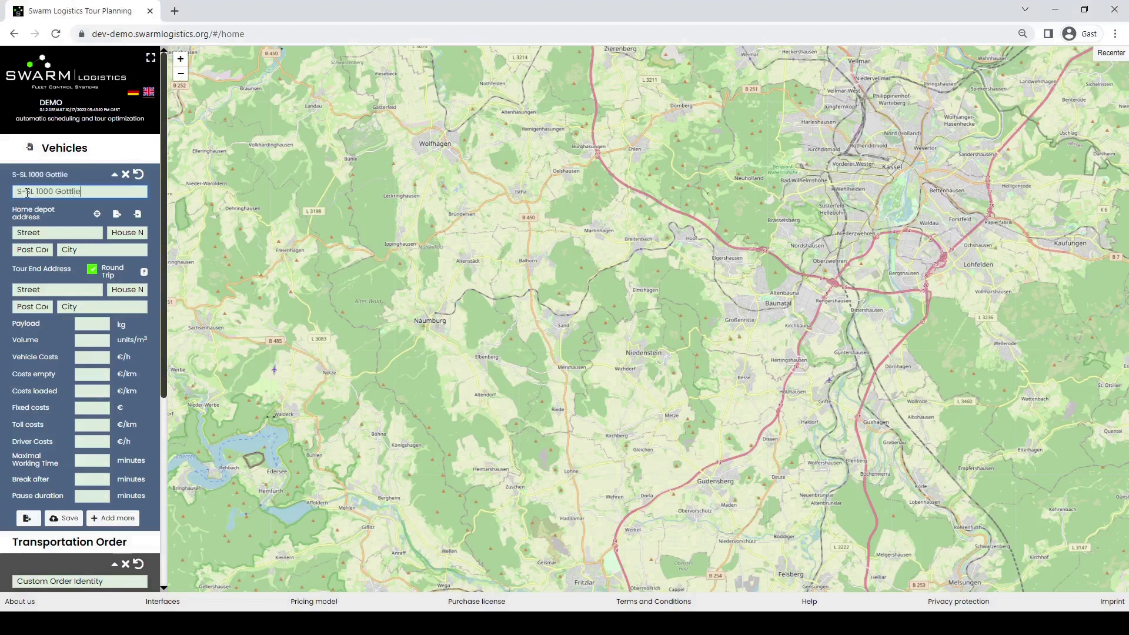
text(b Daimler)
click(35, 233)
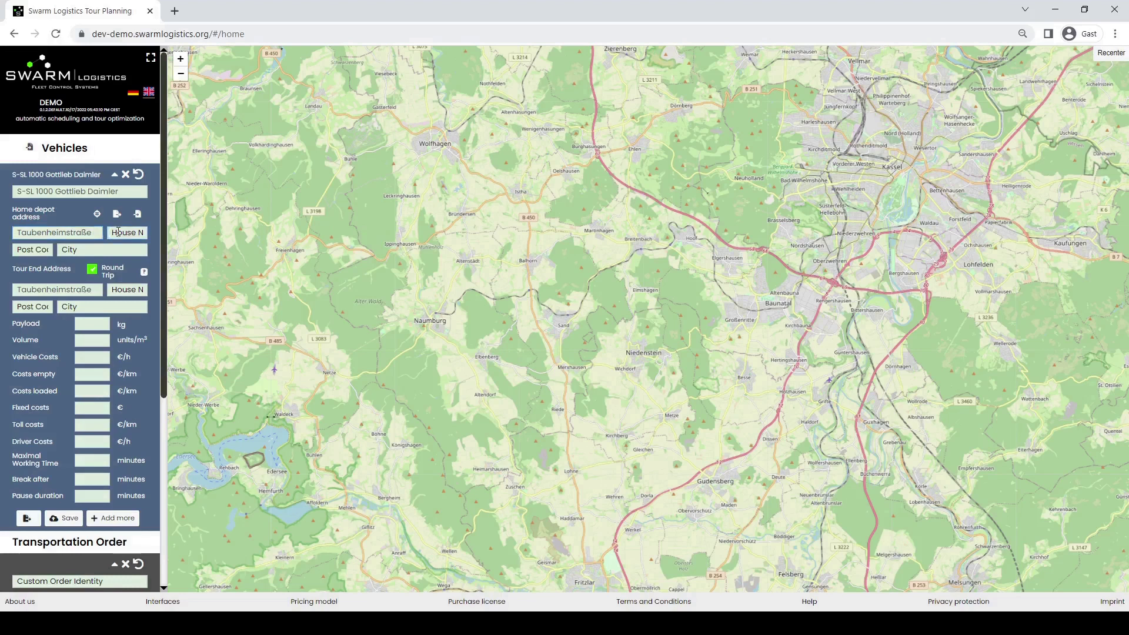
click(118, 232)
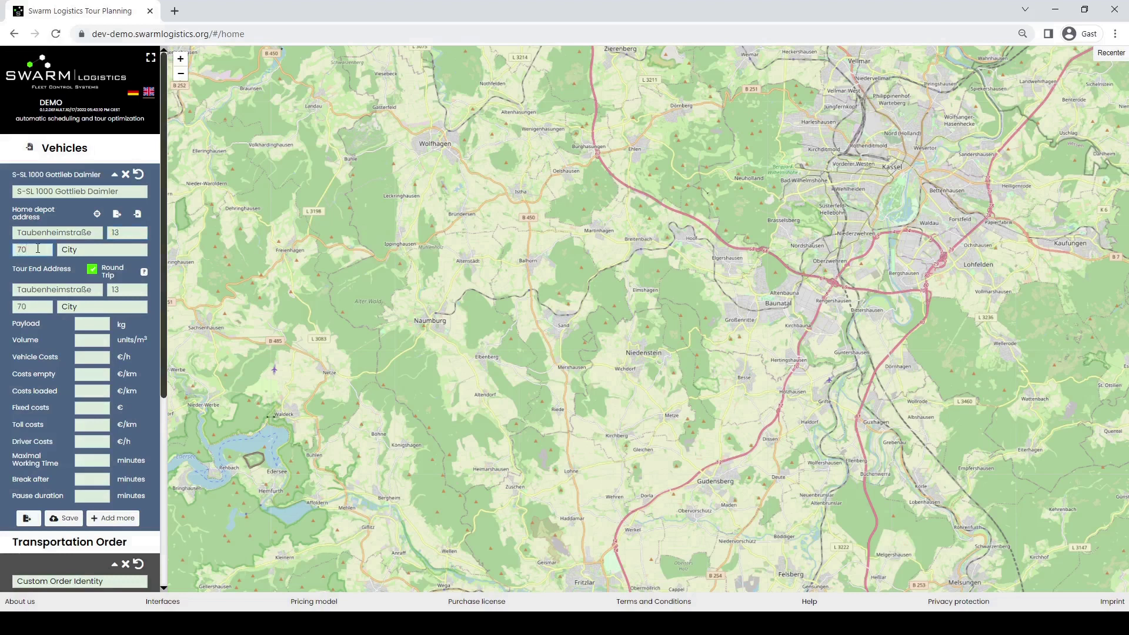
click(83, 250)
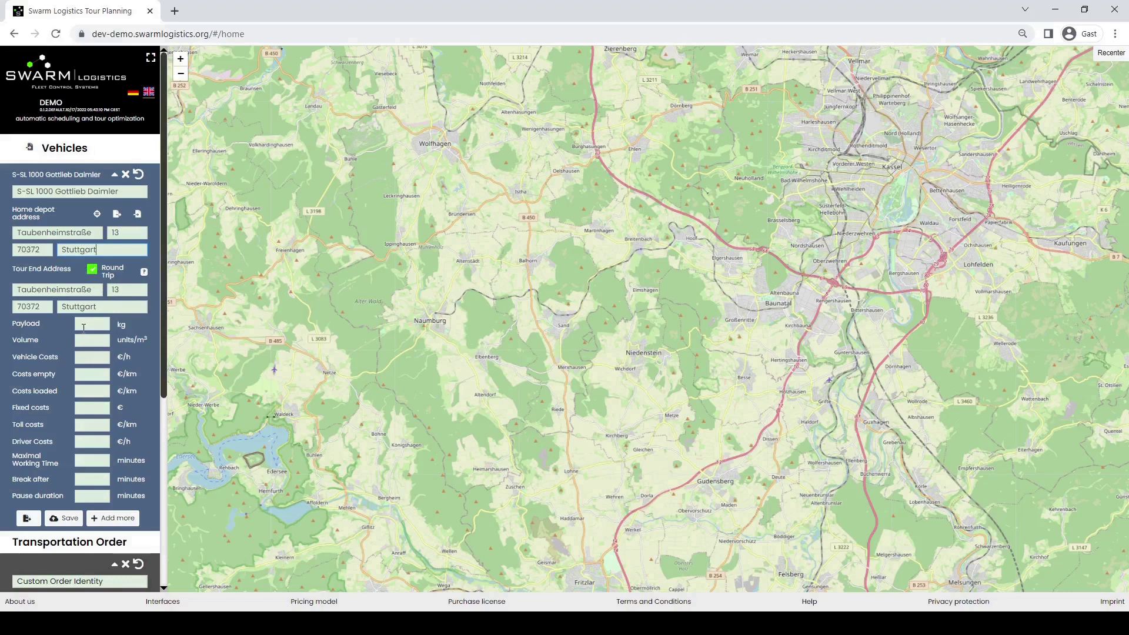
- Set the vehicle payload to 3500 kg and volume to 15
text(3500)
click(83, 340)
text(15)
click(92, 357)
- Enter costs 0,5, empty 0,35, loaded 0,50, fixed 150, toll 0,126 and driver 25
text(0)
text(,50,350,50)
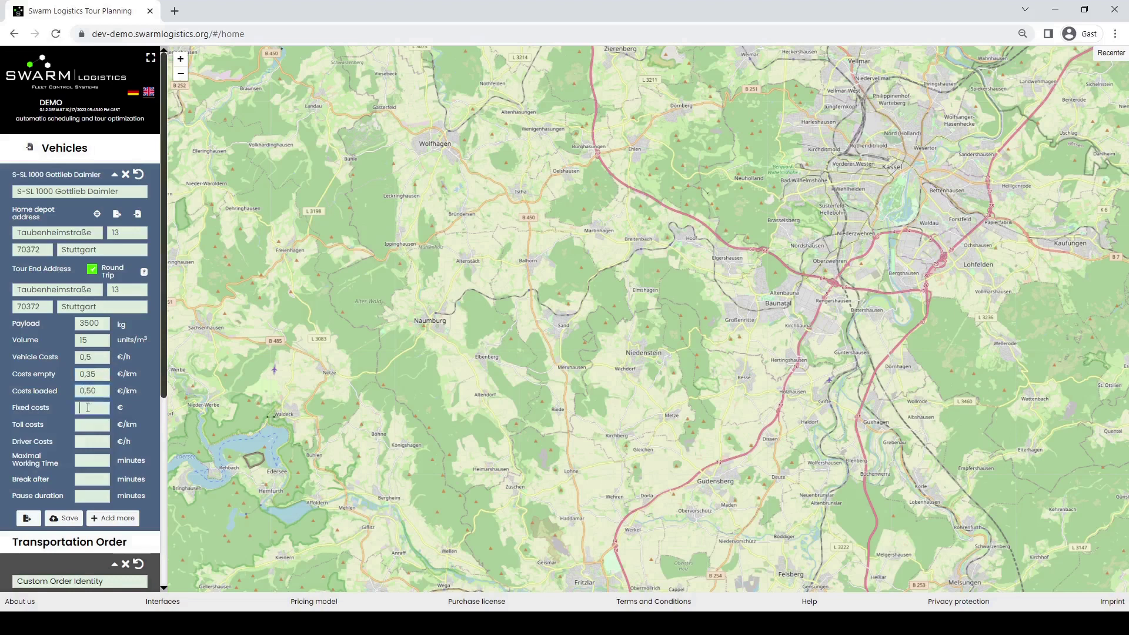
text(150)
click(87, 424)
text(0,)
text(26)
click(89, 439)
text(25)
- Set 480 working minutes, break after 120 minutes, 10-minute pause, and save the vehicle
click(84, 462)
text(480)
click(93, 480)
text(120)
click(97, 495)
text(10)
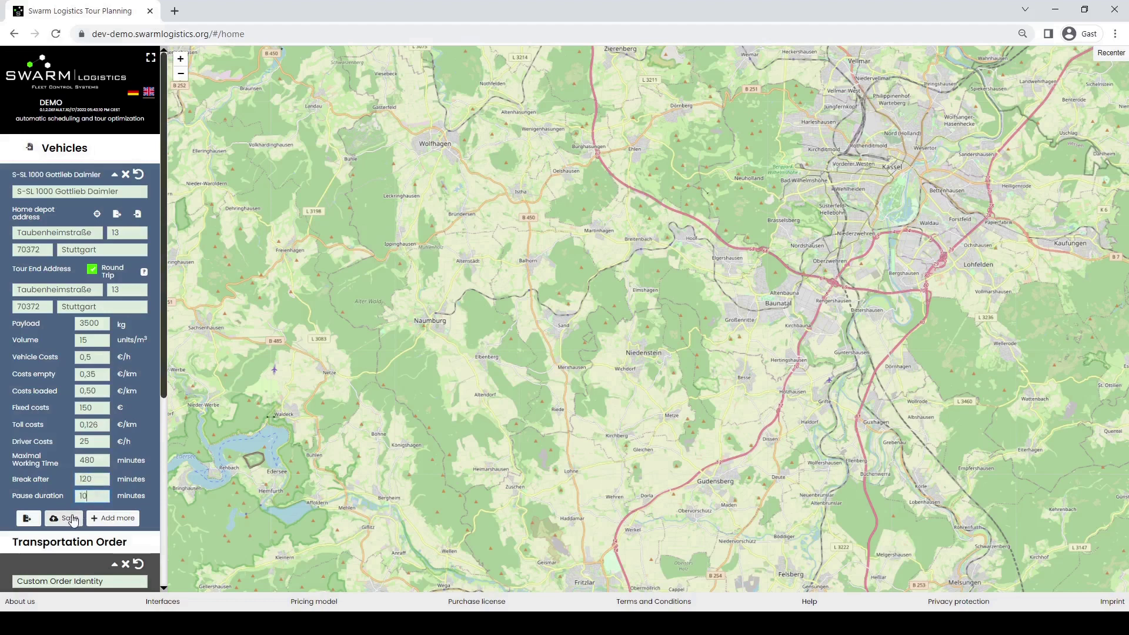
click(72, 521)
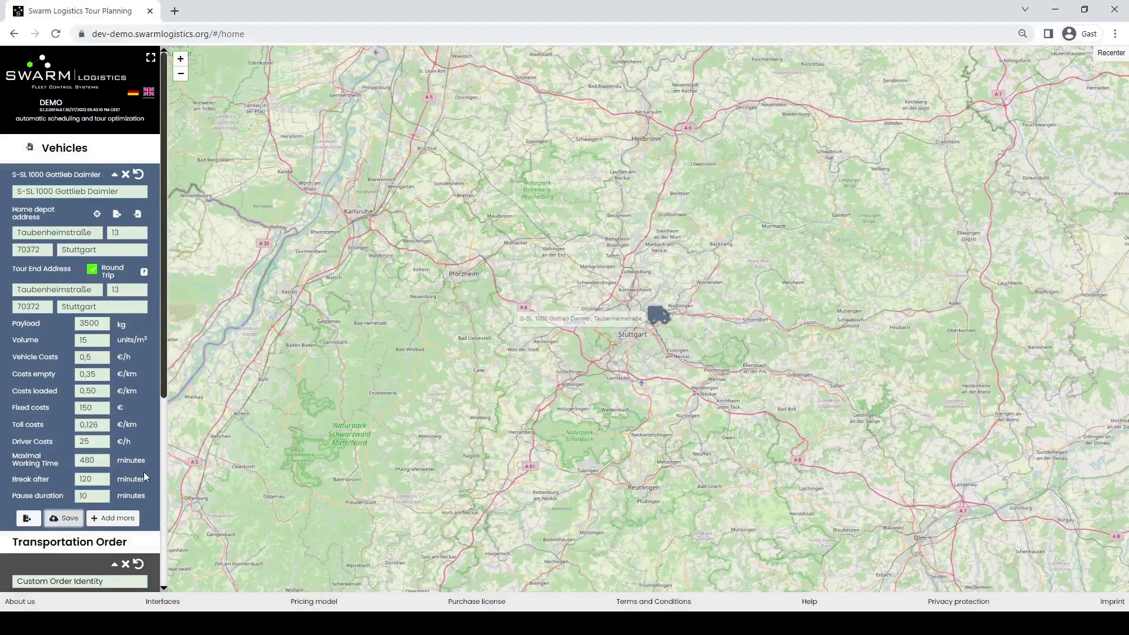
- Export vehicle S-SL 1000 as a JSON file and save its home depot address
click(28, 520)
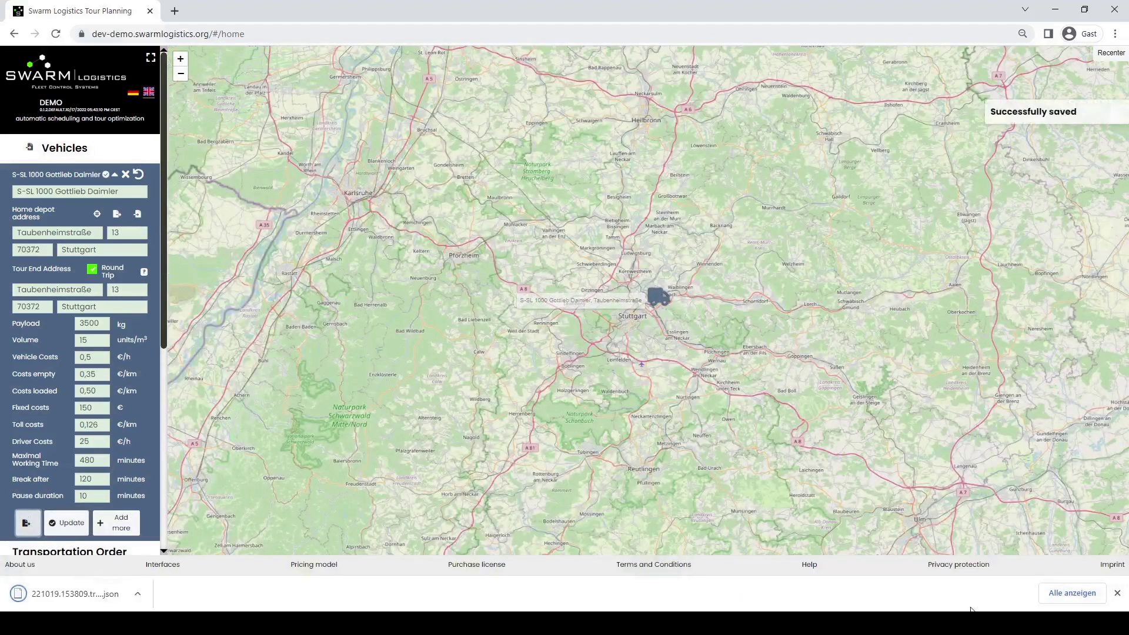
click(1117, 593)
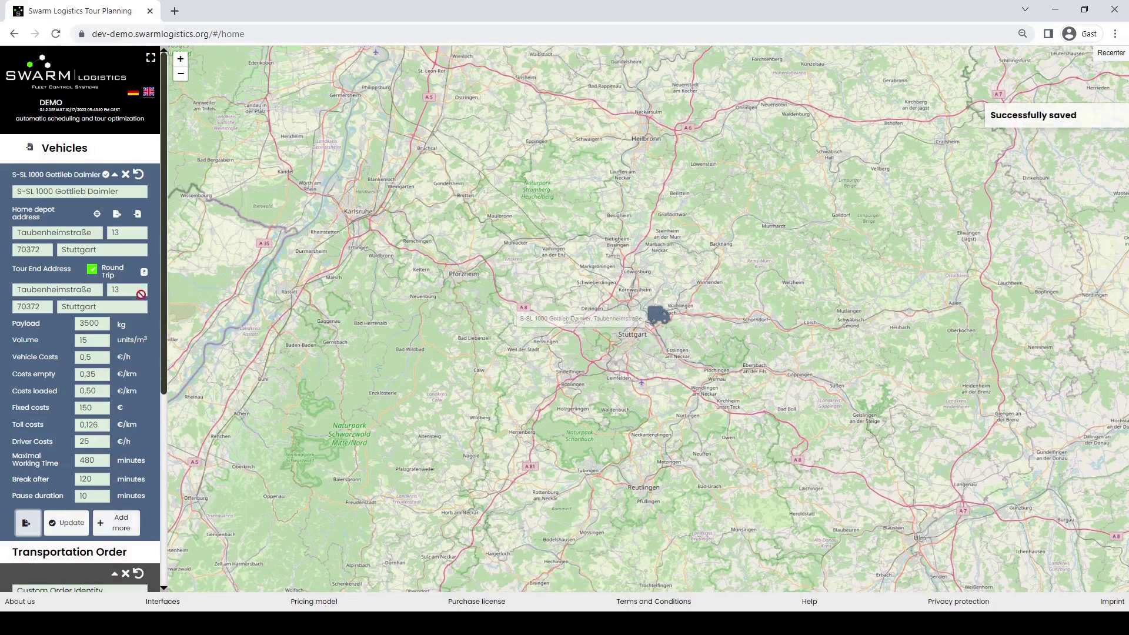
click(138, 216)
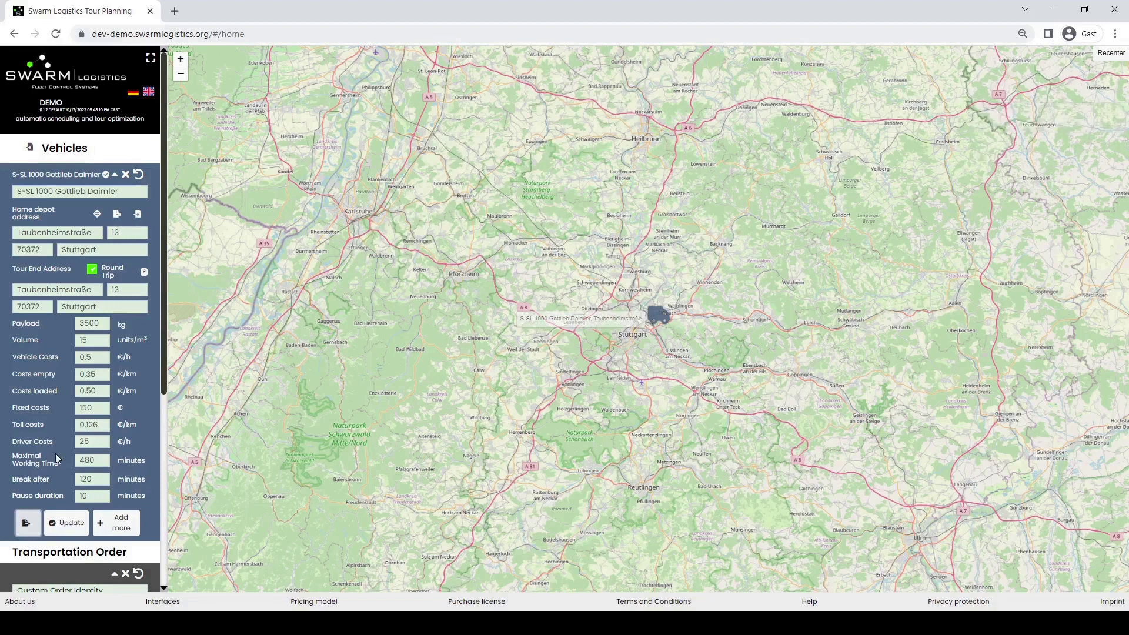
click(31, 148)
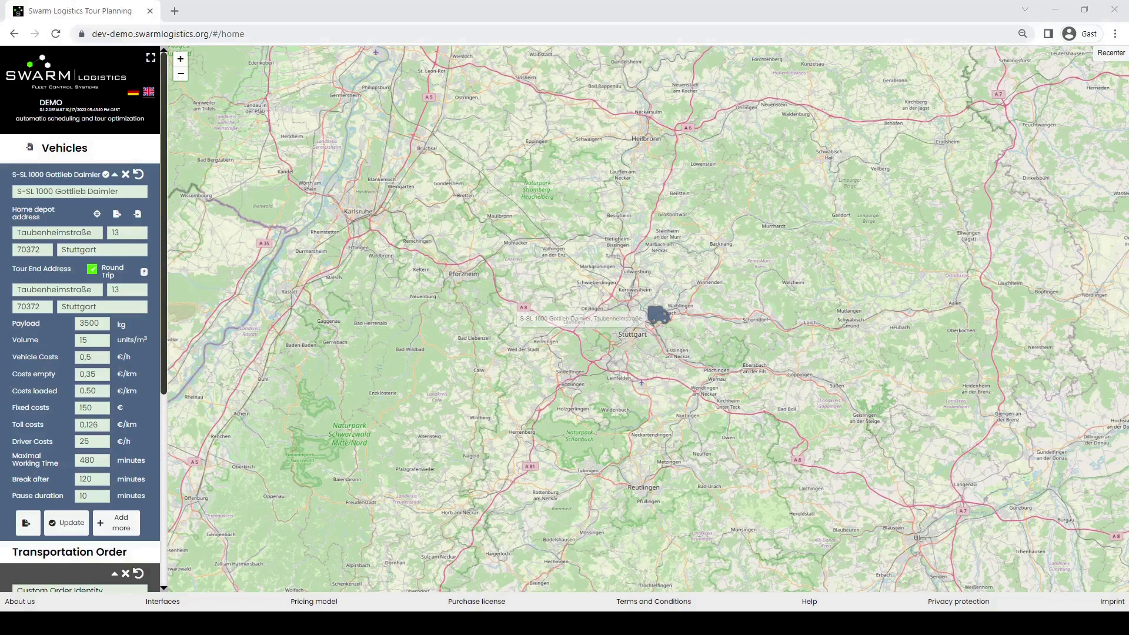
- Import vehicle S-SL 2000 from file and save it, zooming to its marker beside S-SL 1000
double_click(196, 312)
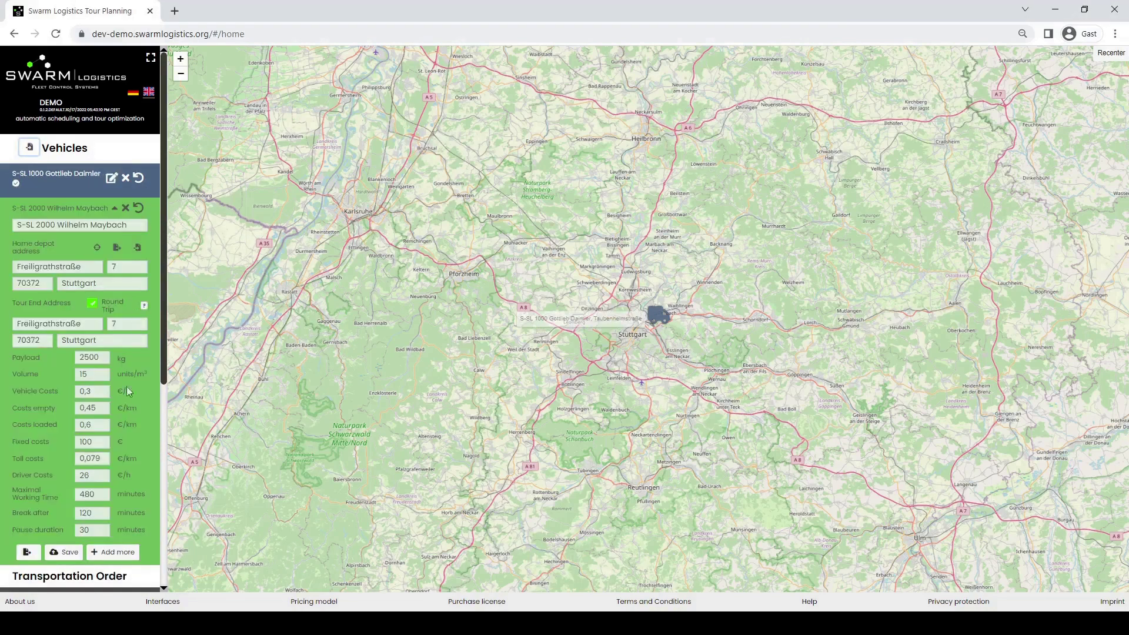
click(69, 553)
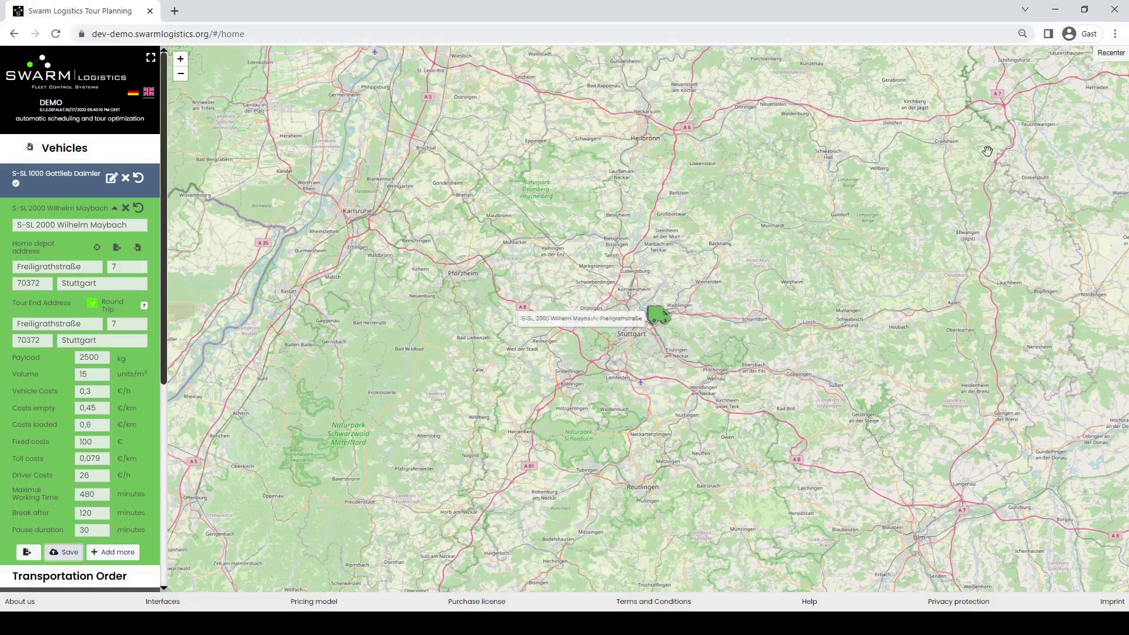
scroll(660, 327, up, 4)
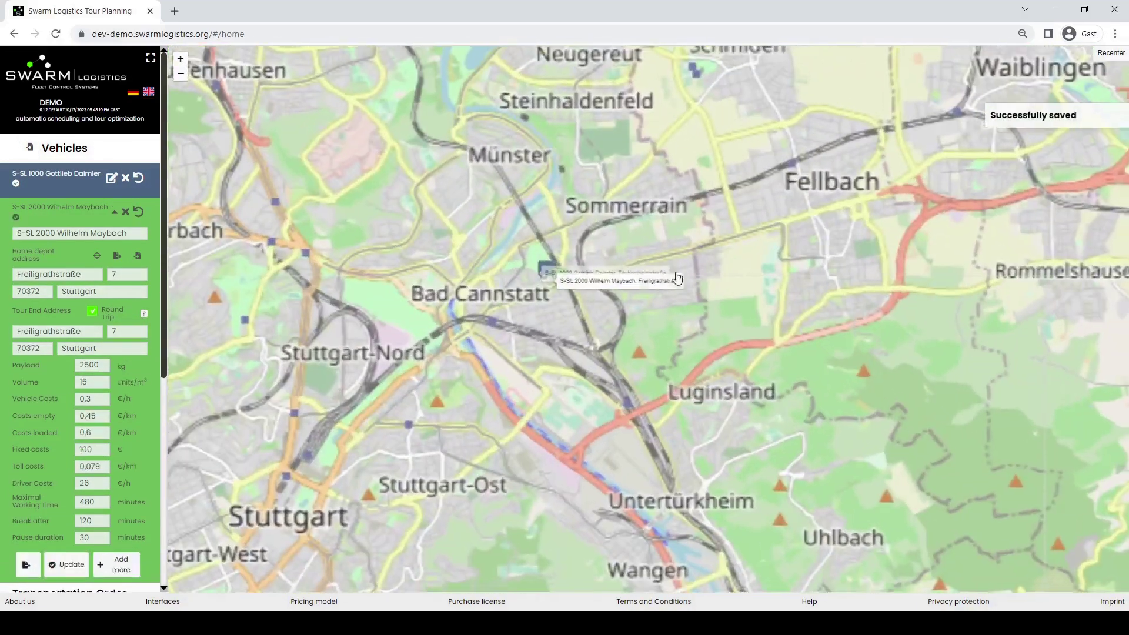
scroll(563, 258, up, 2)
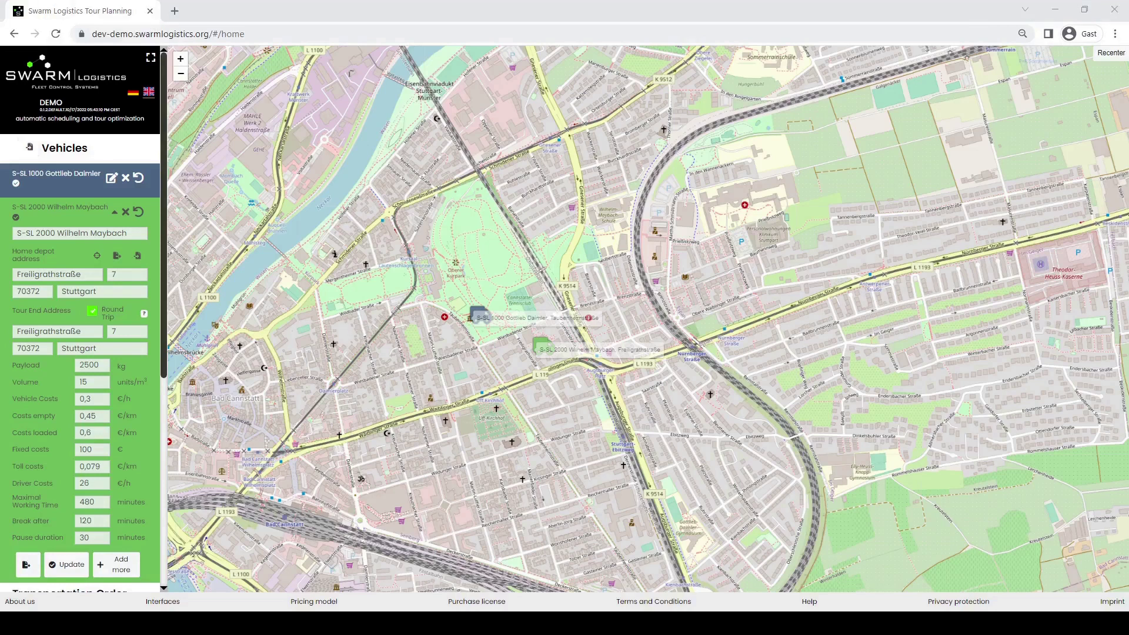
click(28, 147)
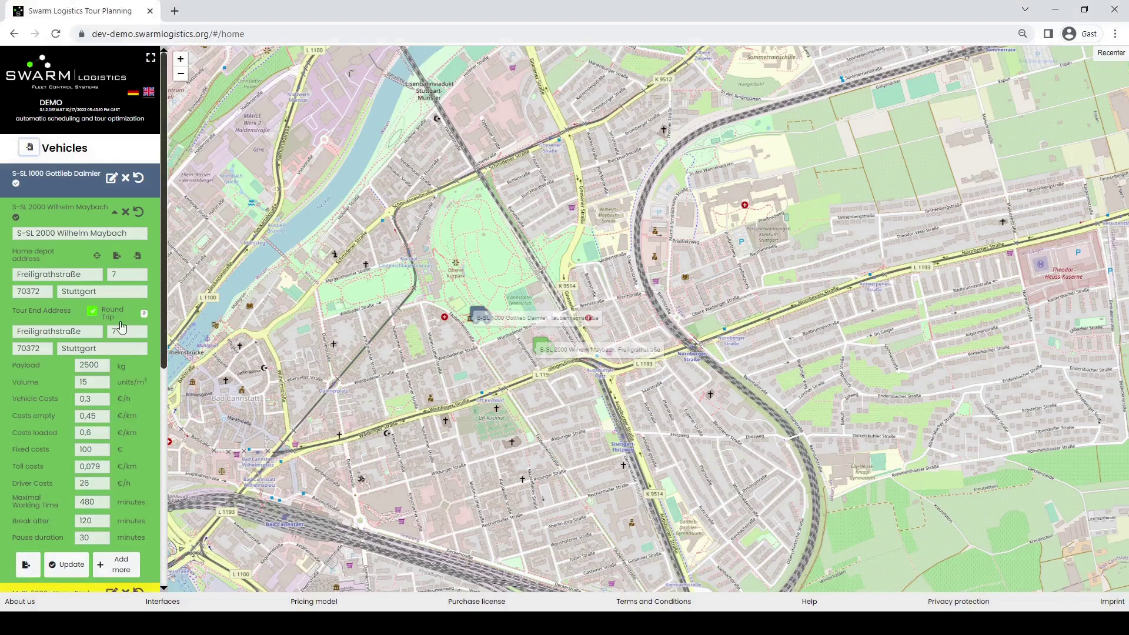
- Scroll the sidebar past the saved M-SL 6000 vehicle down to the Transportation Order form
scroll(121, 321, down, 3)
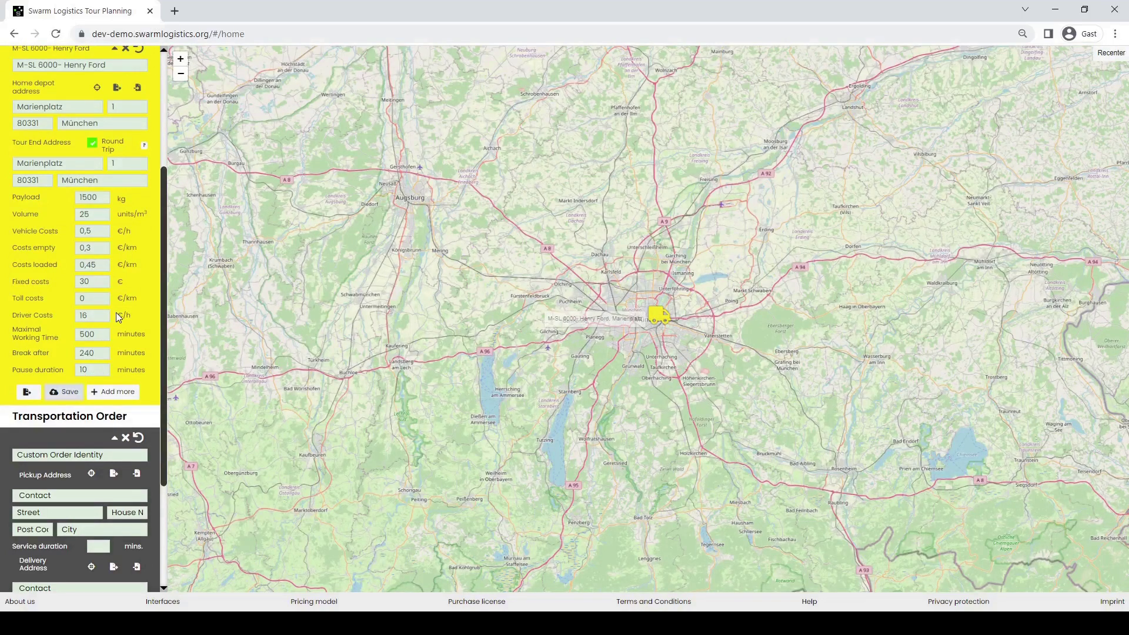
scroll(119, 318, down, 3)
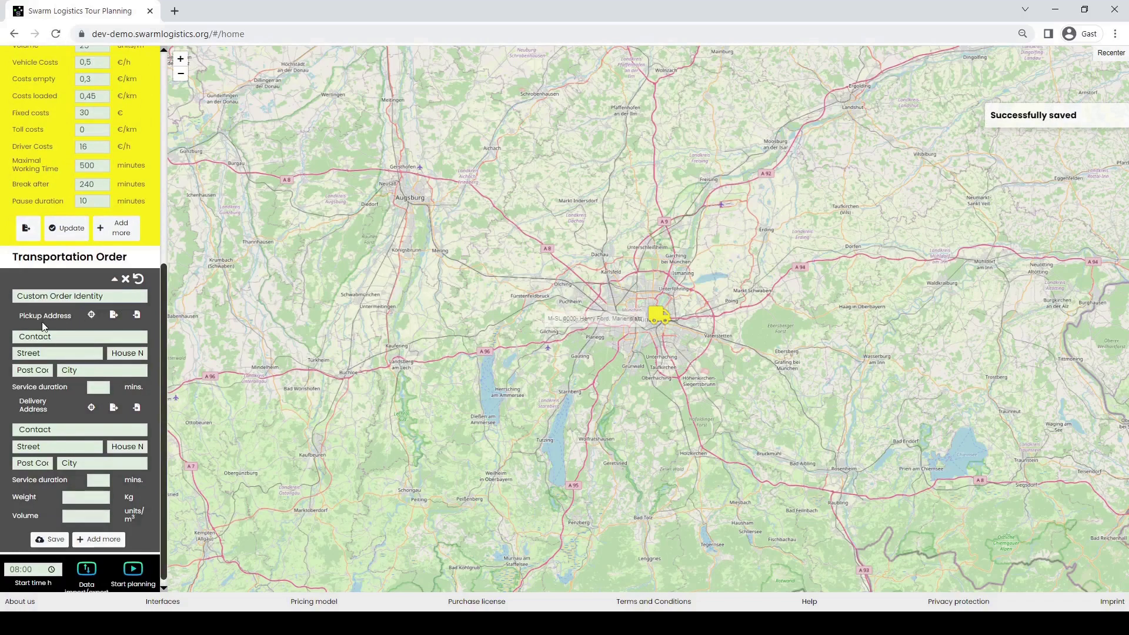
- Import the Depot pickup address and the Stuttgart customer delivery address from files
click(137, 316)
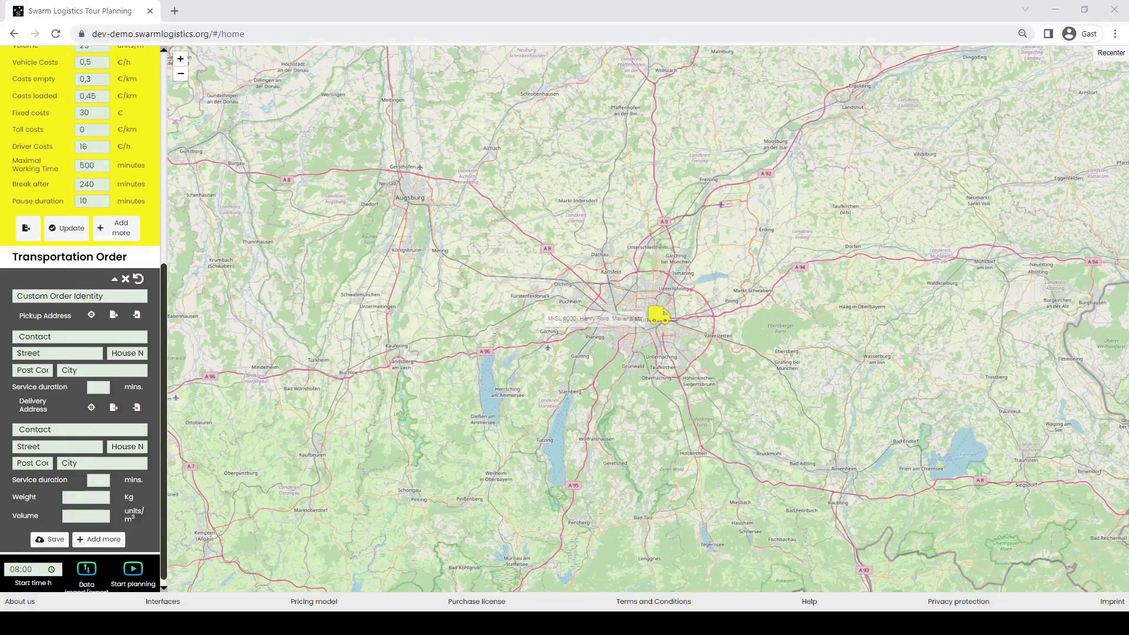
click(136, 314)
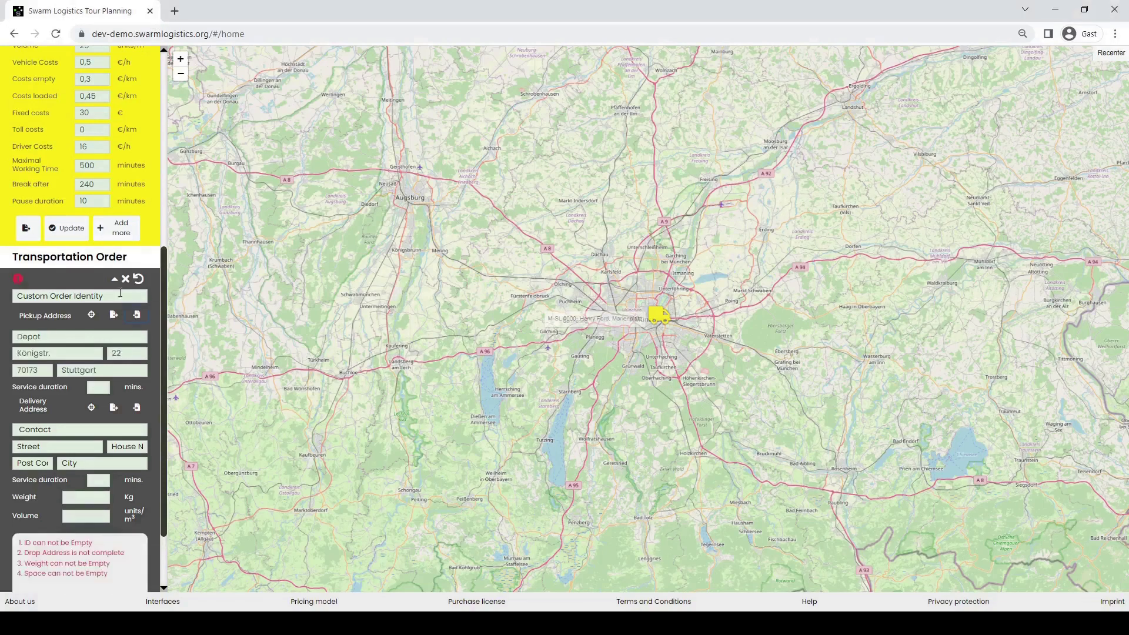
click(141, 408)
double_click(235, 313)
- Label the order Depot-to-customer, with service times 5 and 10 minutes, 60 kg, volume 2, and save
click(50, 296)
text(De)
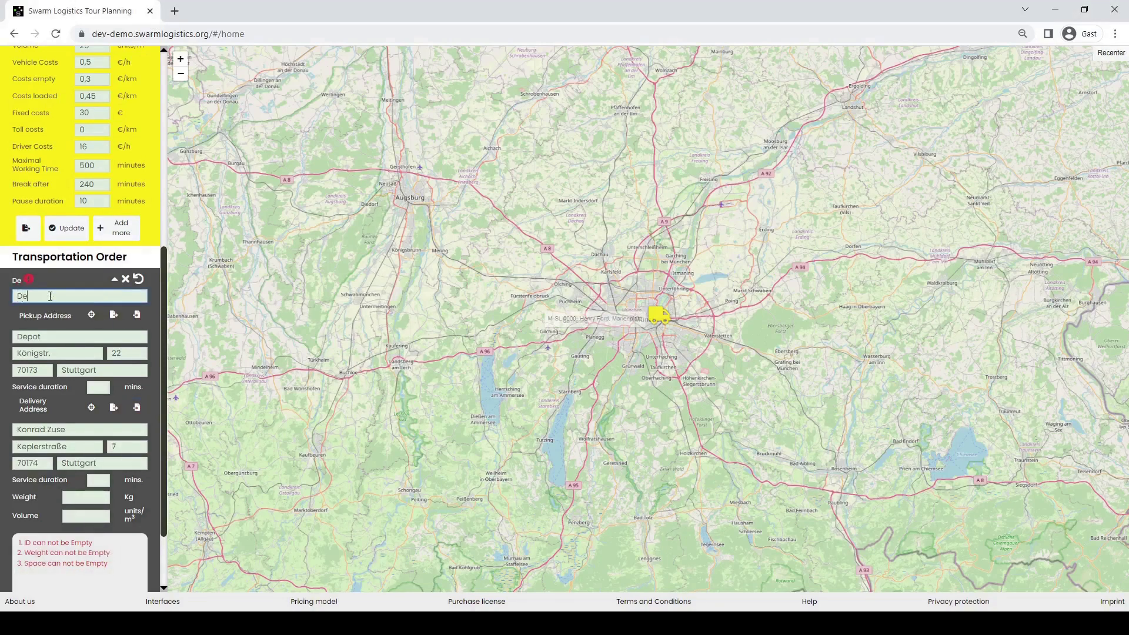
text(pot-Konrad )
text(Zuse)
text(5)
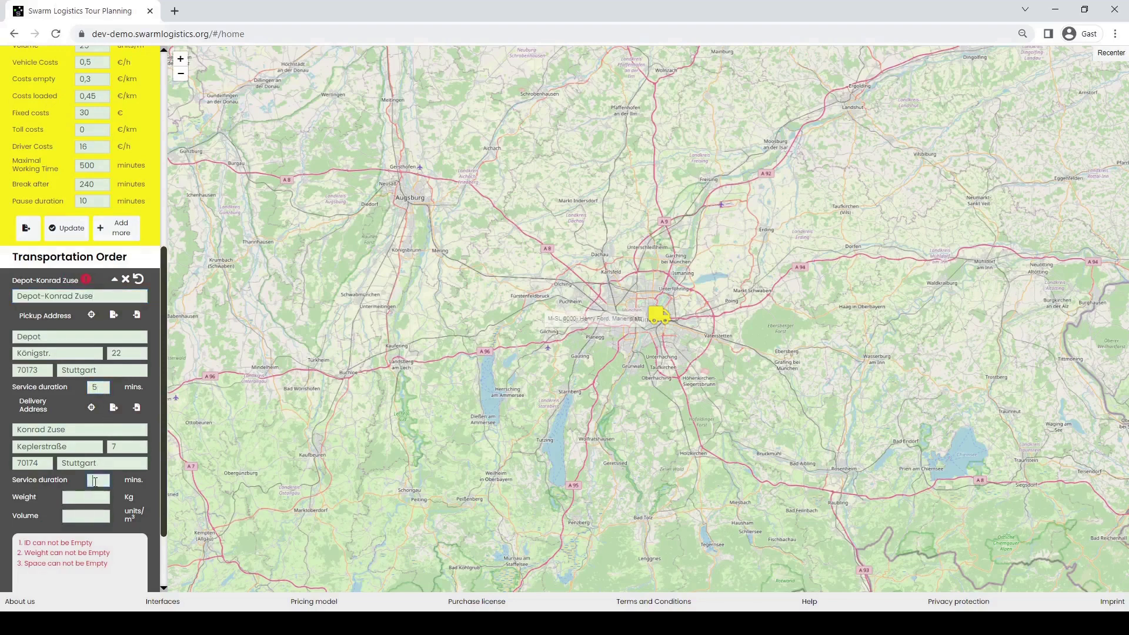
click(95, 482)
text(10)
text(60)
text(2)
scroll(88, 516, down, 3)
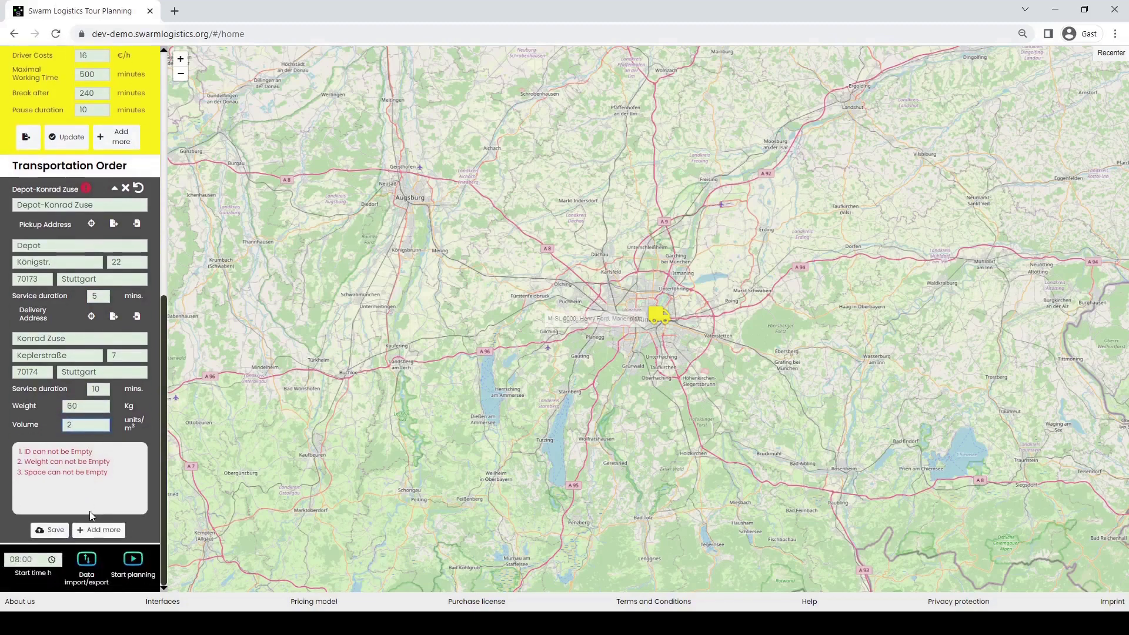
click(49, 530)
click(98, 530)
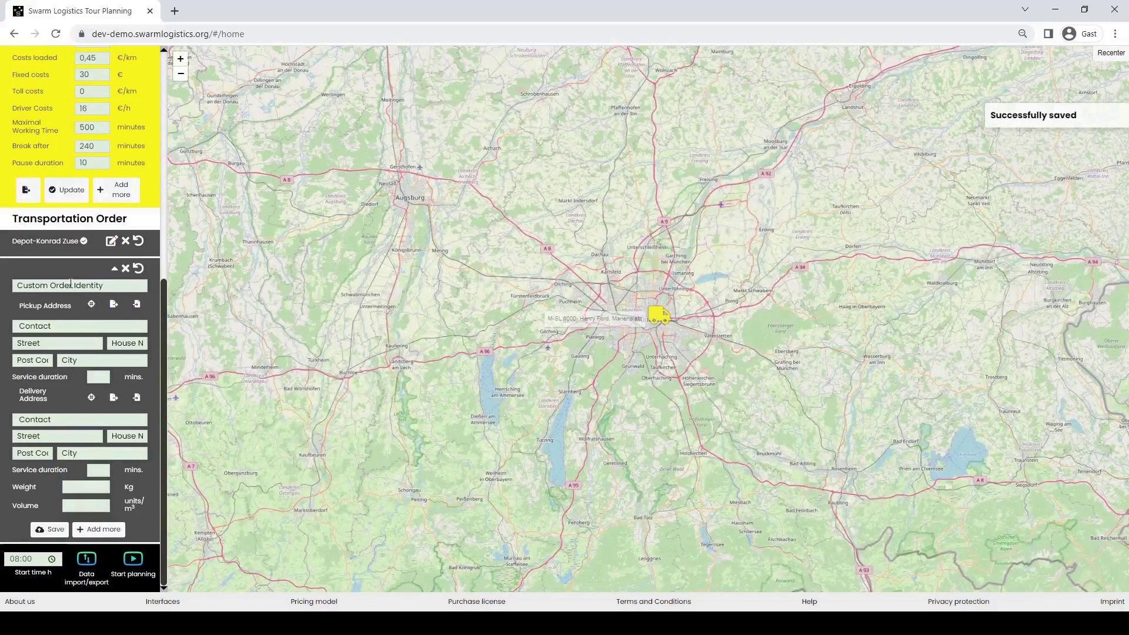
click(70, 285)
- Load a stored Stuttgart pickup address and set the Depot as delivery address
click(137, 304)
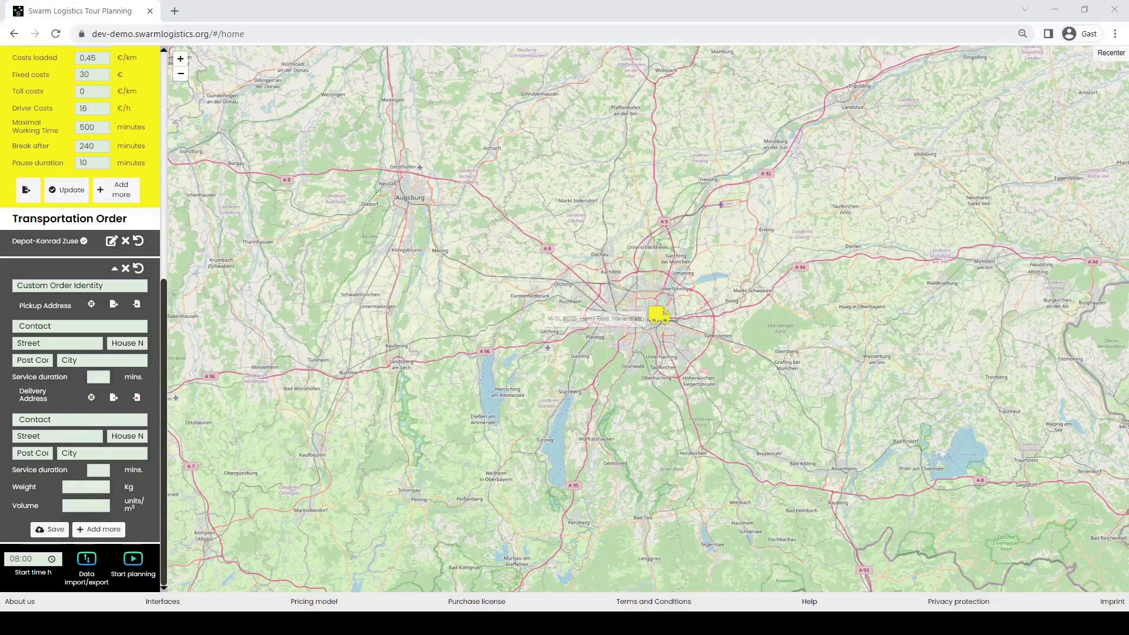
click(462, 335)
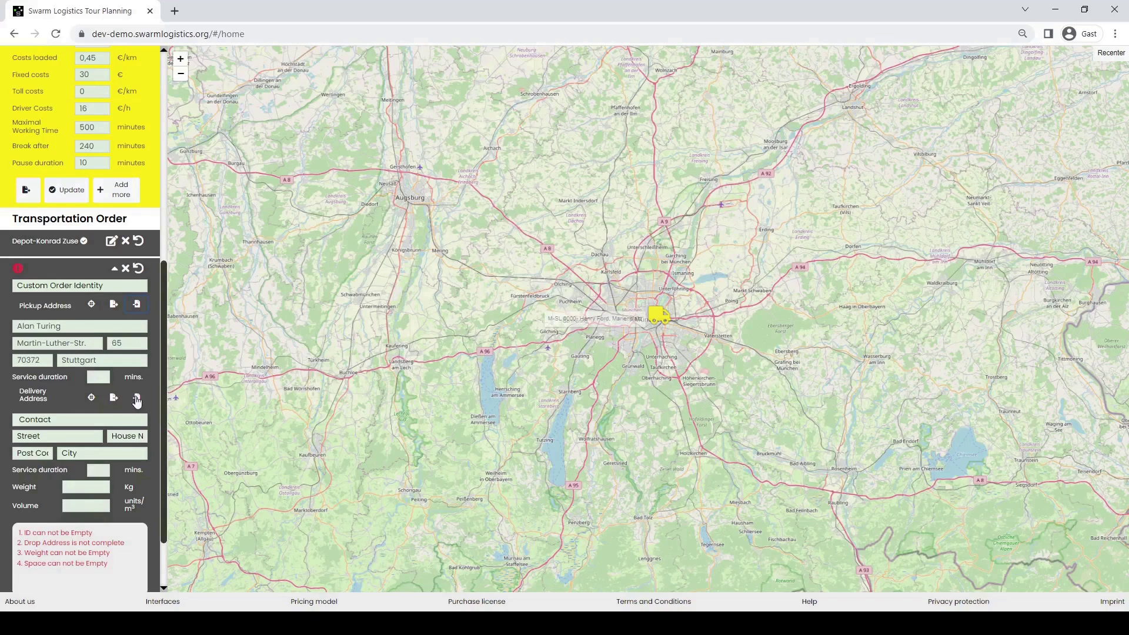
click(136, 398)
click(453, 331)
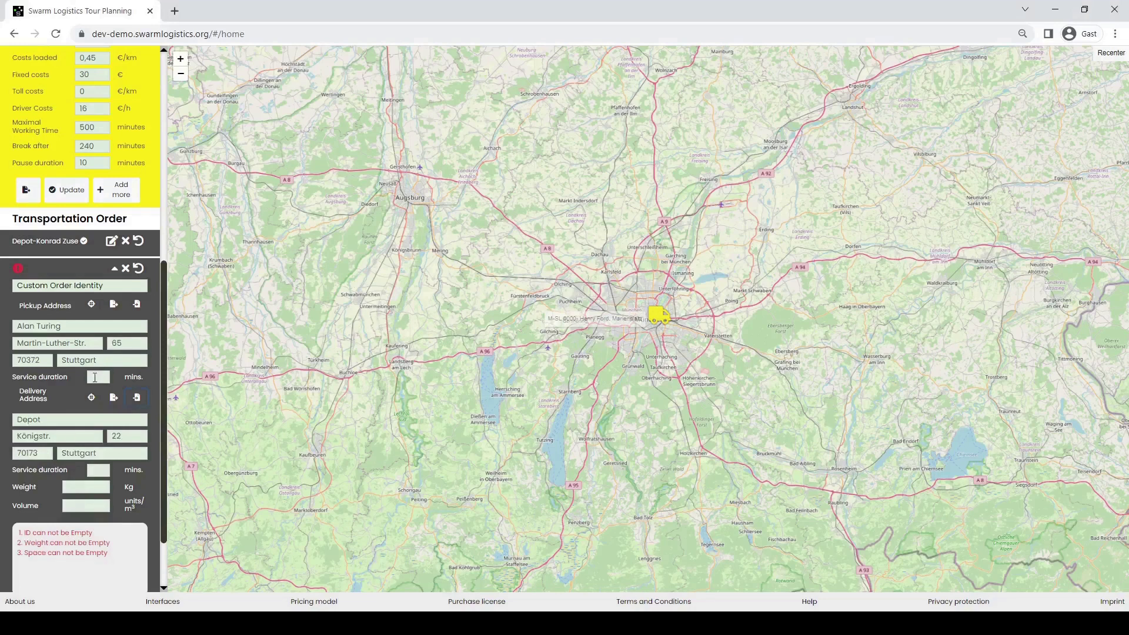
- Label the order customer-to-Depot, with service times 5 and 1 minutes, 40 kg, volume 1, and save
click(51, 285)
text(Alan Turing - Depot)
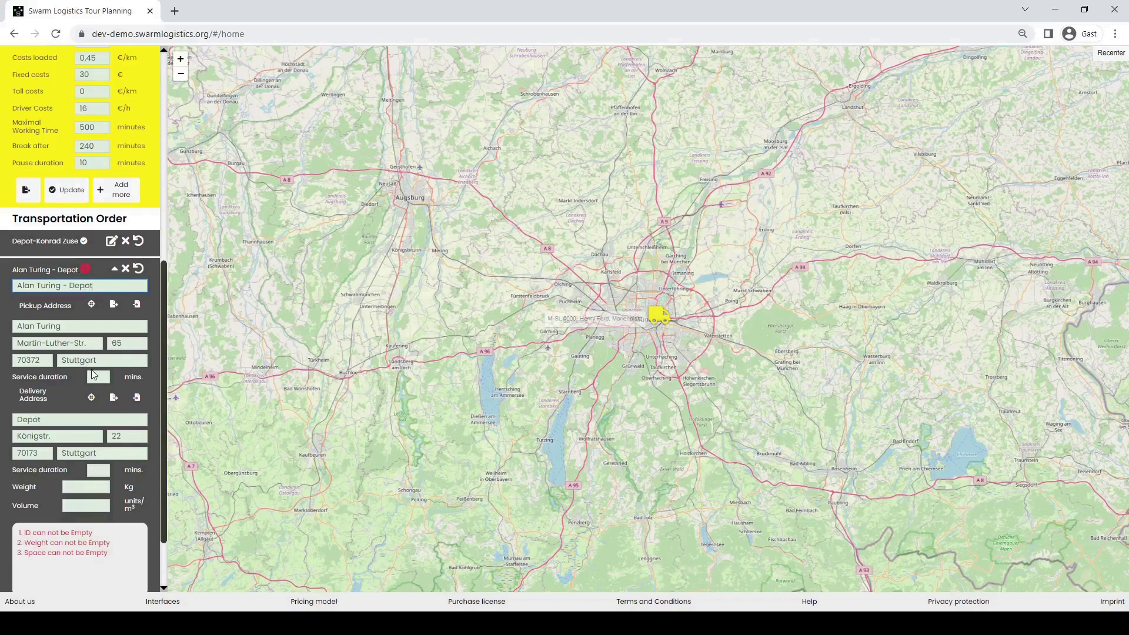
text(5)
text(1)
text(40)
click(83, 507)
text(1)
scroll(79, 512, down, 2)
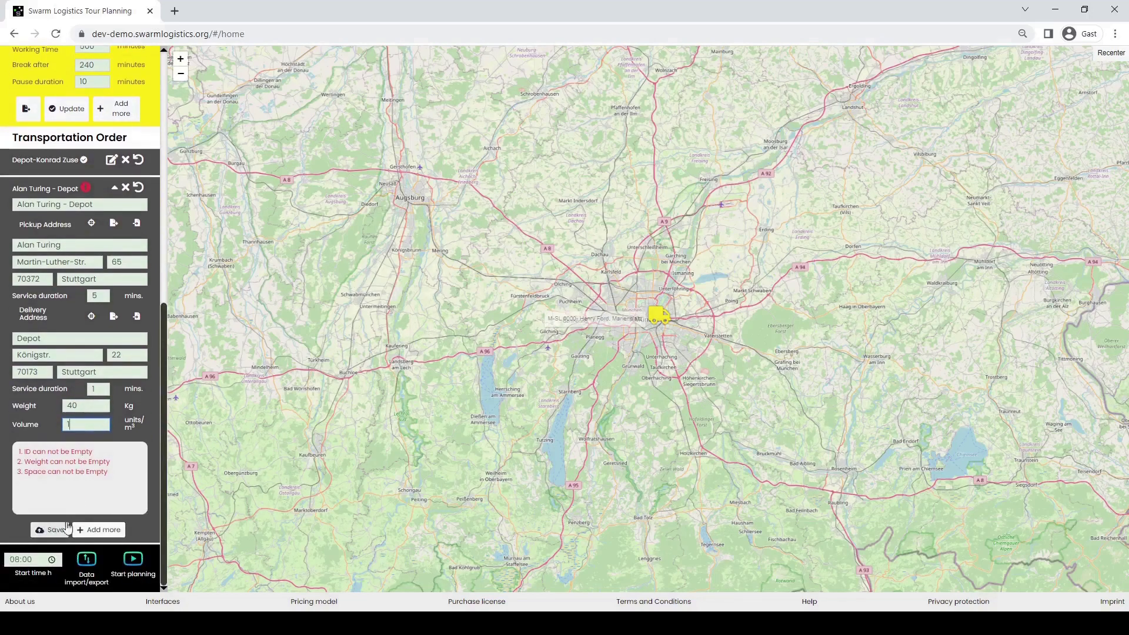
click(54, 530)
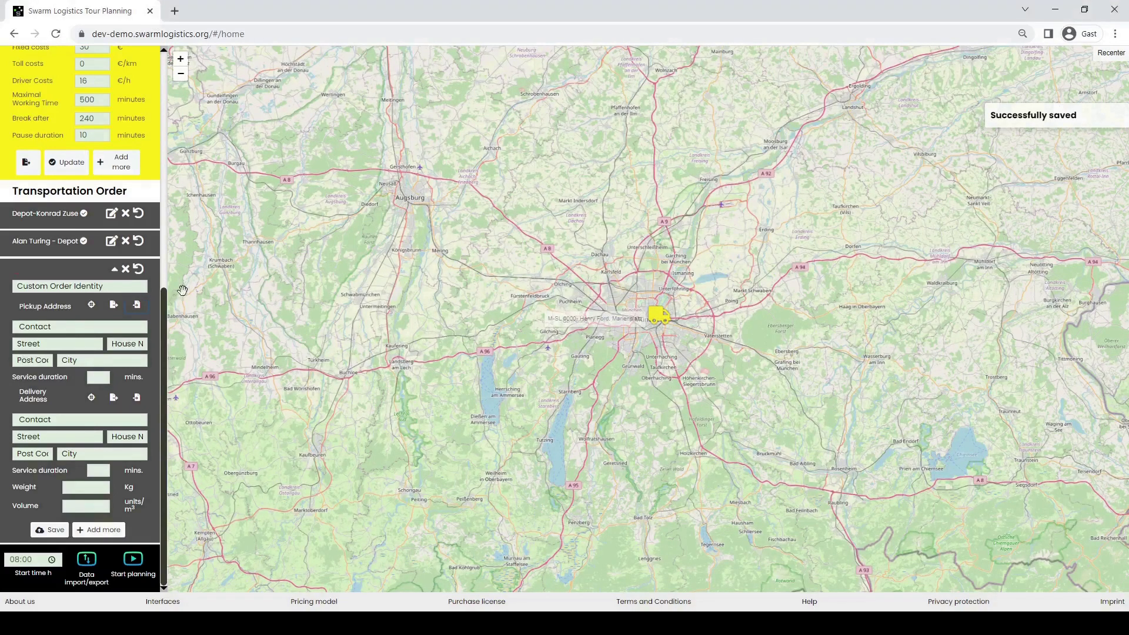
click(136, 304)
- Load the stored Tübingen delivery address and enter the third order's identifier
click(139, 398)
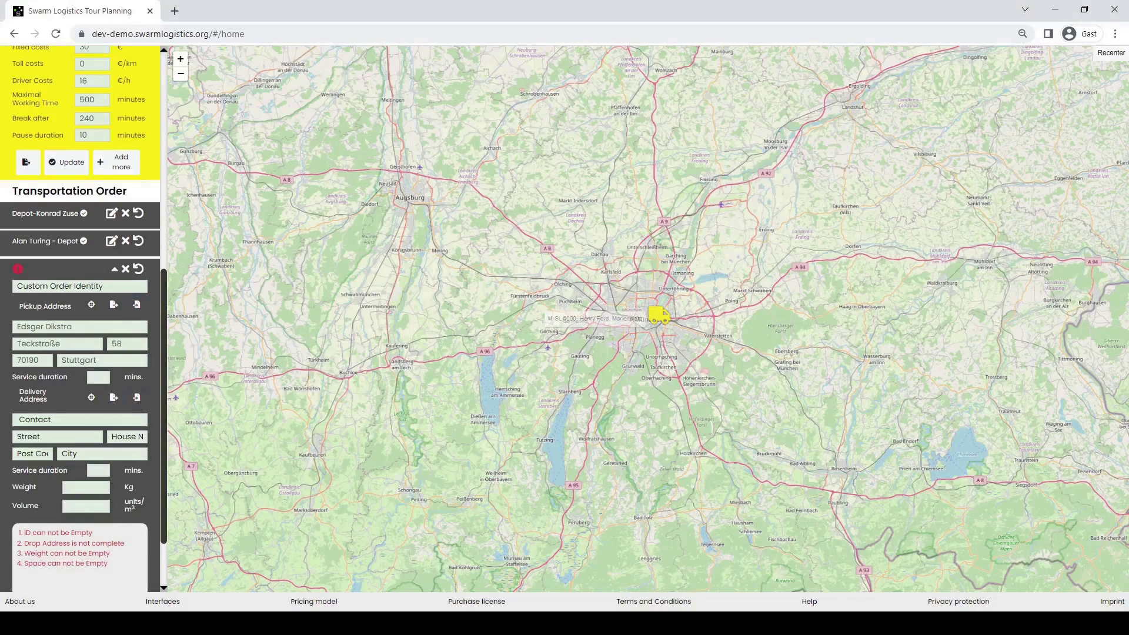
click(37, 286)
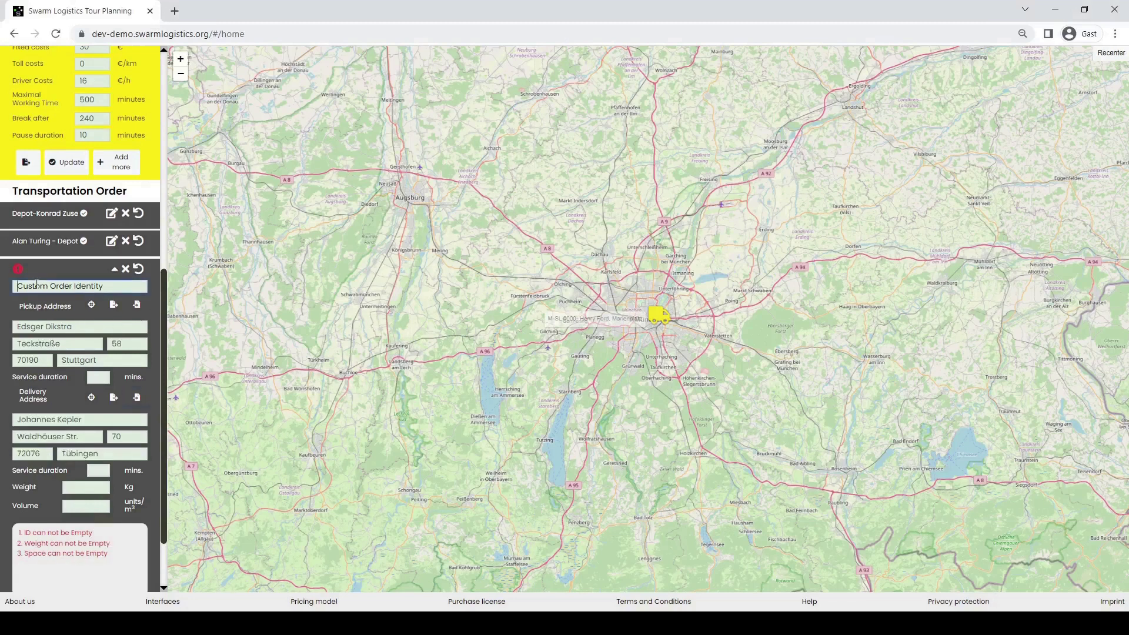
text(Dikstra -)
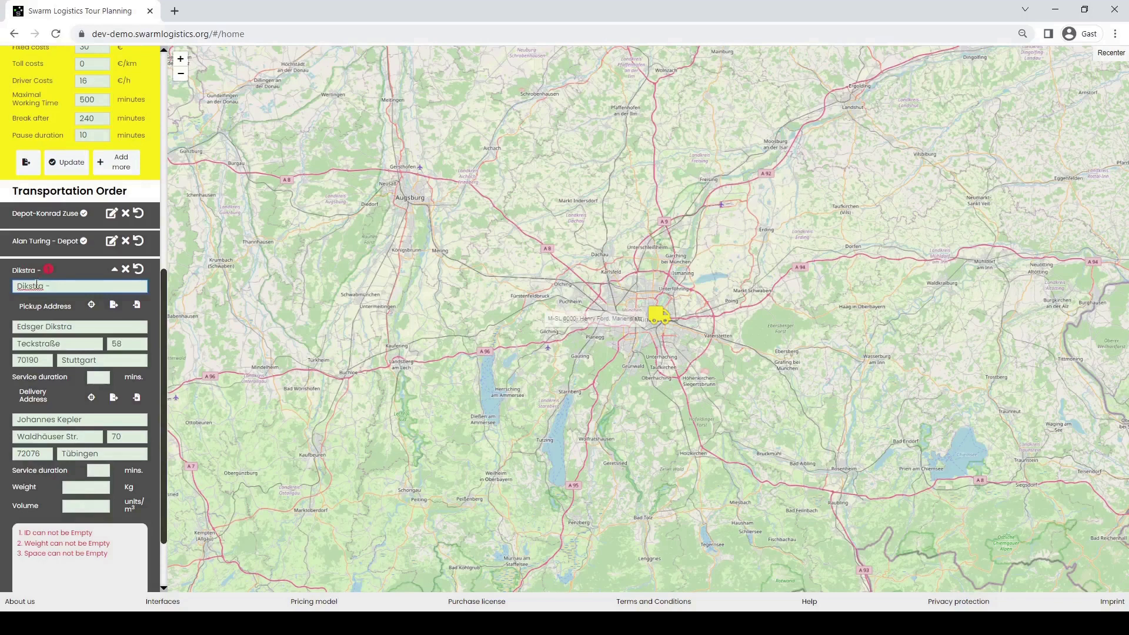
text( Kepler)
- Set service times 4 and 3 minutes, weight 20 kg, volume 2, and save via Add more
click(98, 378)
text(4)
click(94, 470)
text(3)
text(20)
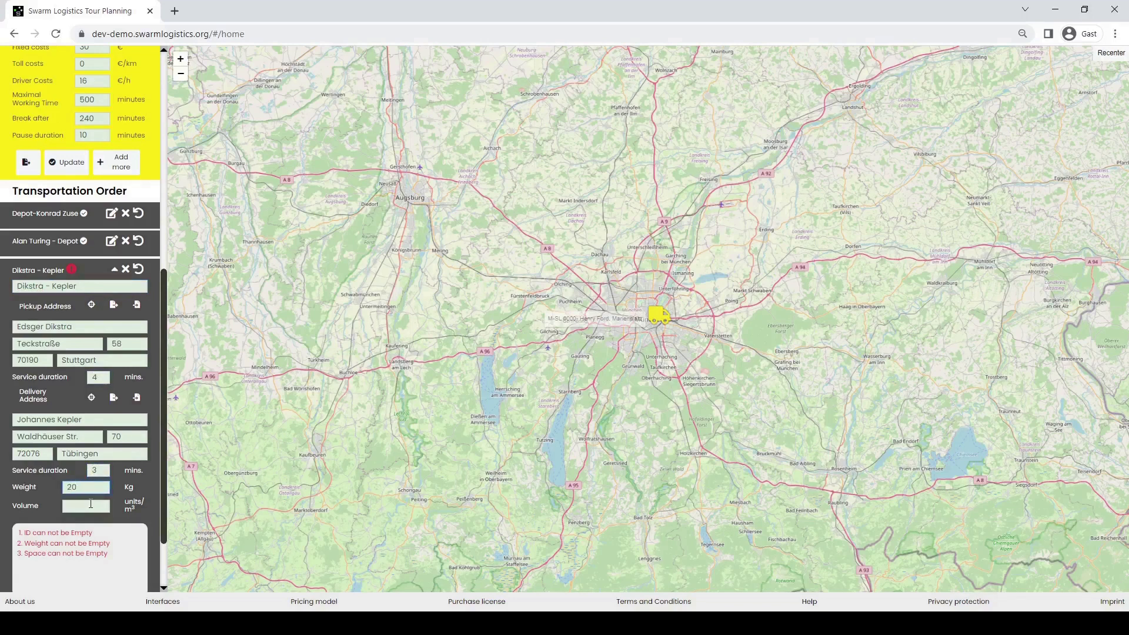
click(91, 506)
text(2)
scroll(108, 505, down, 2)
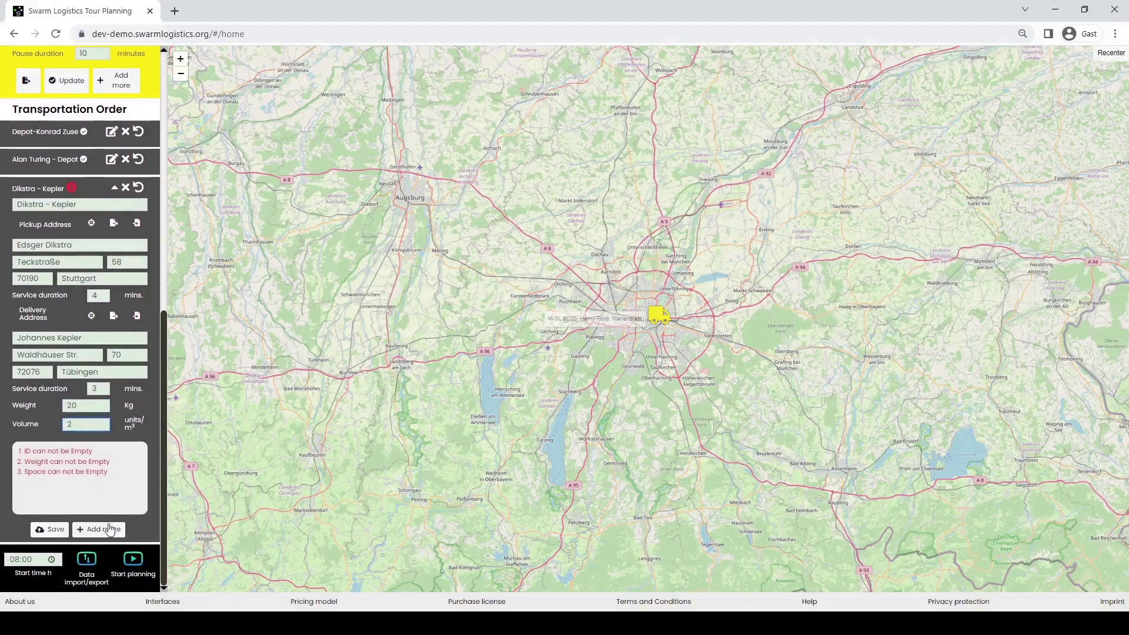
click(108, 529)
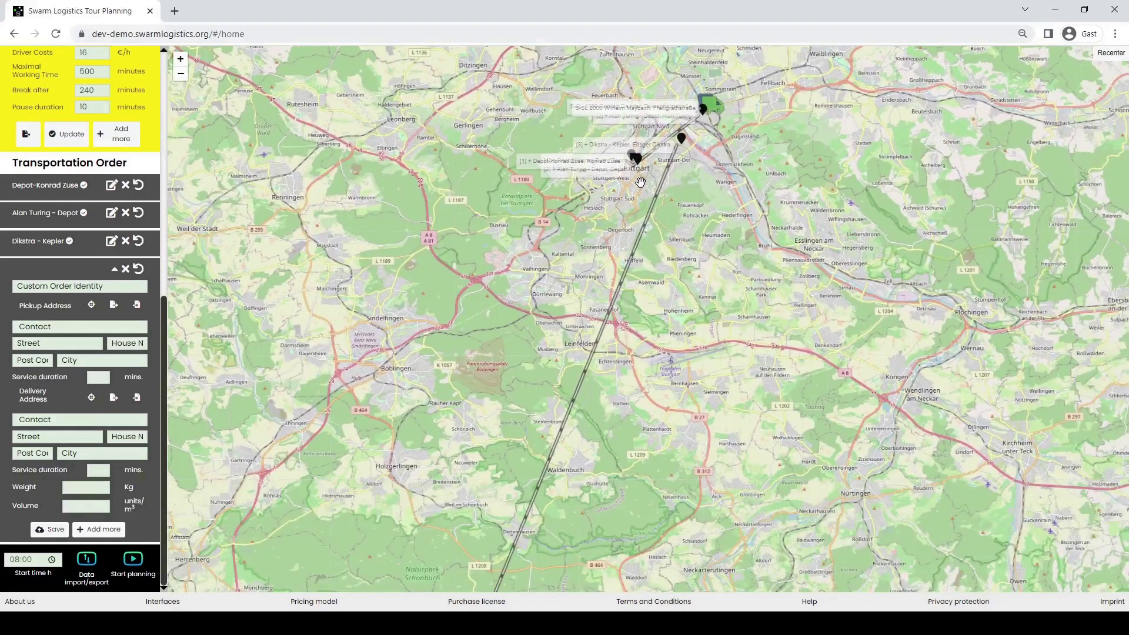
- Zoom and pan the map to centre the Stuttgart order markers and the route to Tübingen
scroll(641, 183, up, 2)
drag(641, 183, 620, 402)
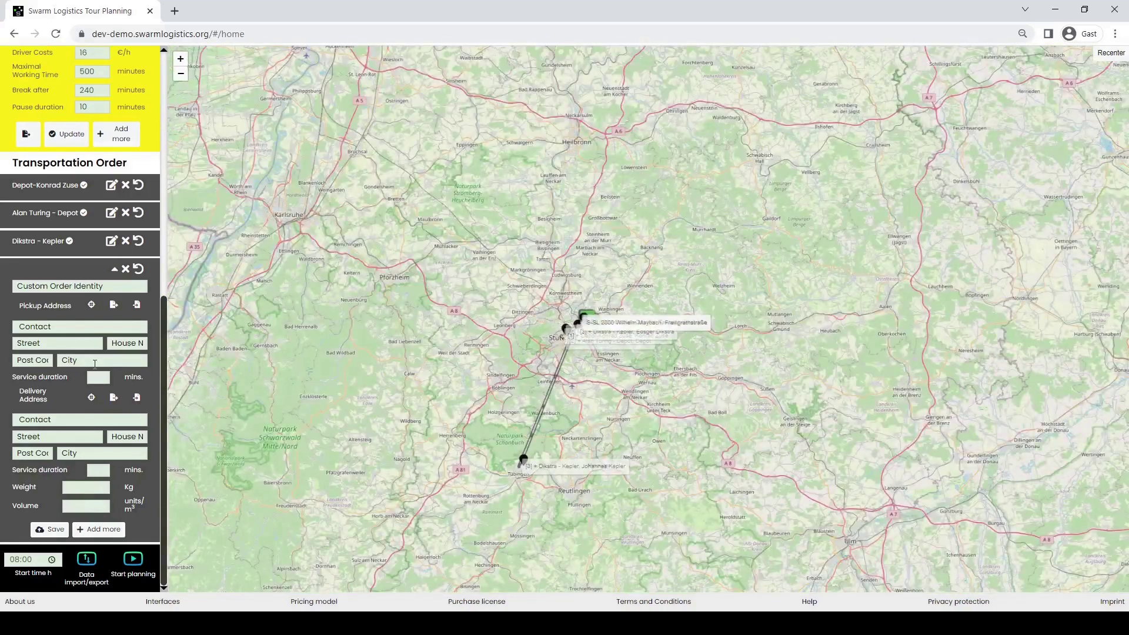
- Skip the CSV file import and synchronize with the server to load all transport orders
click(87, 560)
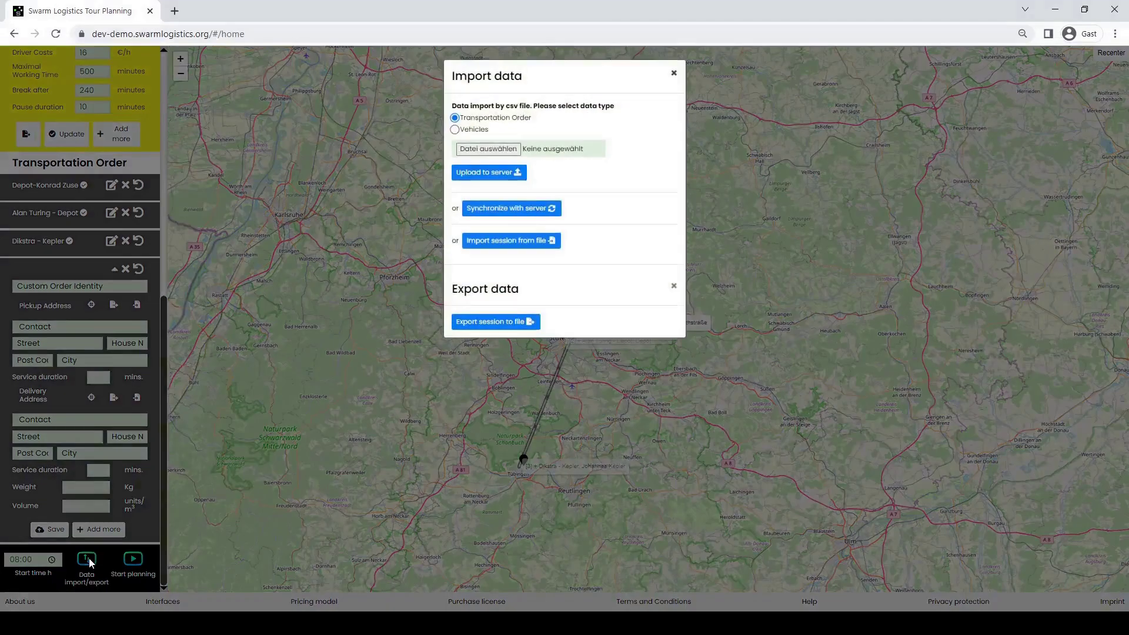
click(493, 149)
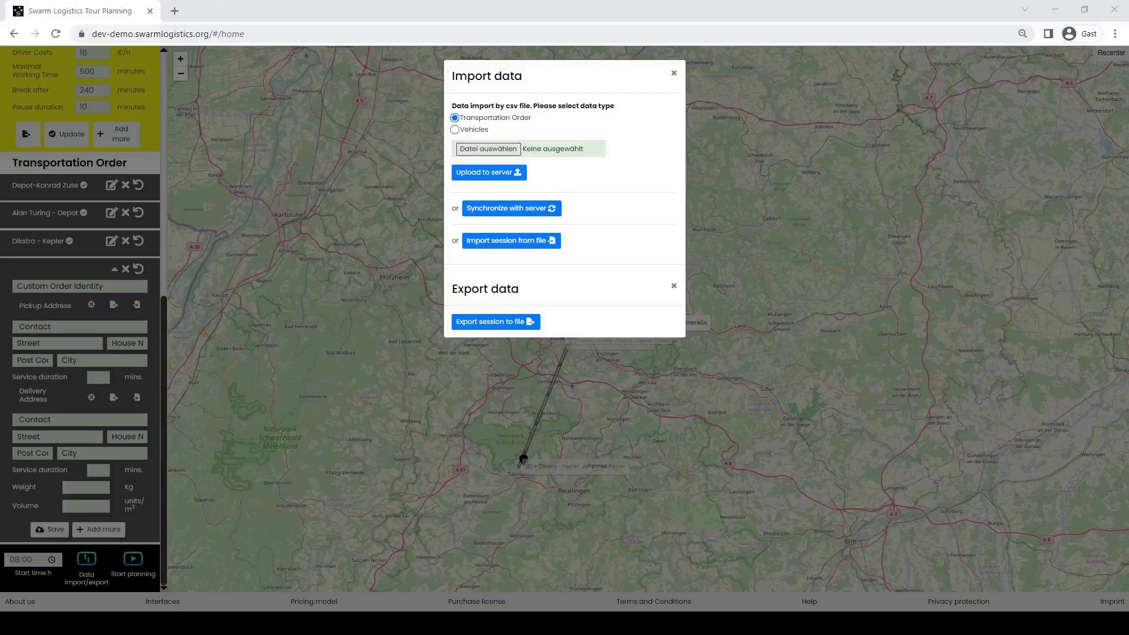
click(598, 298)
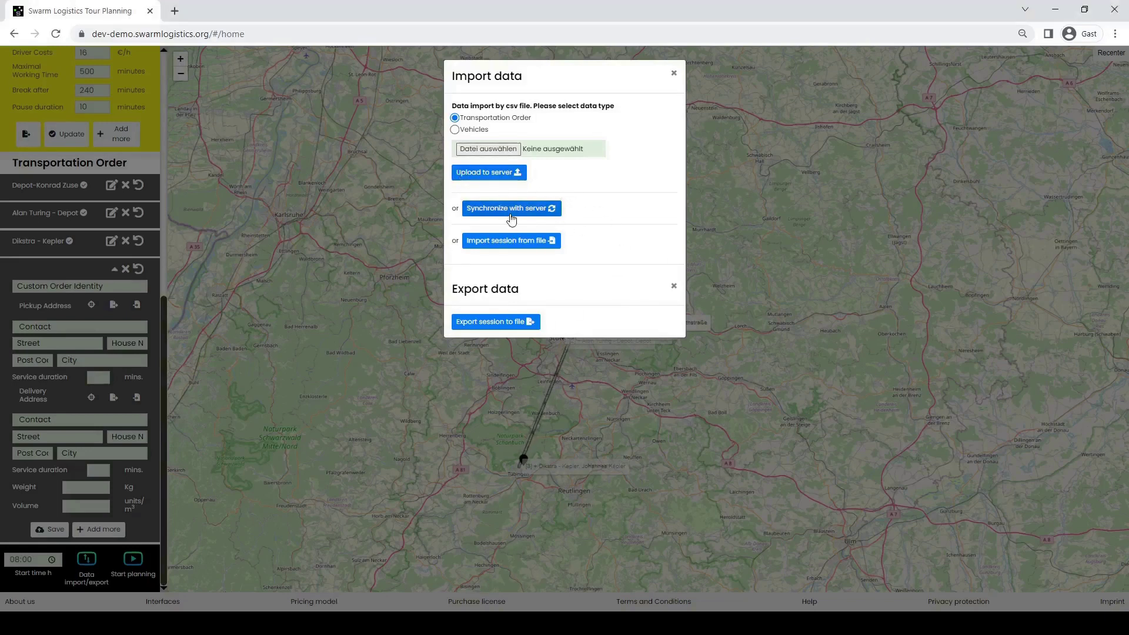
click(512, 210)
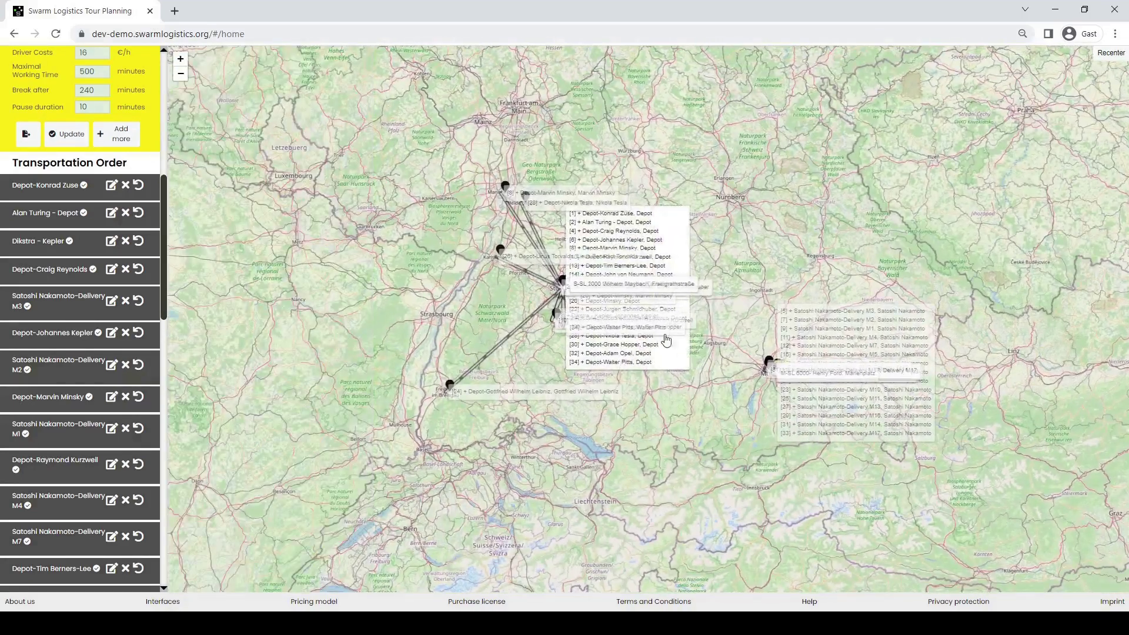
- Zoom in on the imported orders around Stuttgart, bringing northern Stuttgart into view
scroll(573, 292, up, 3)
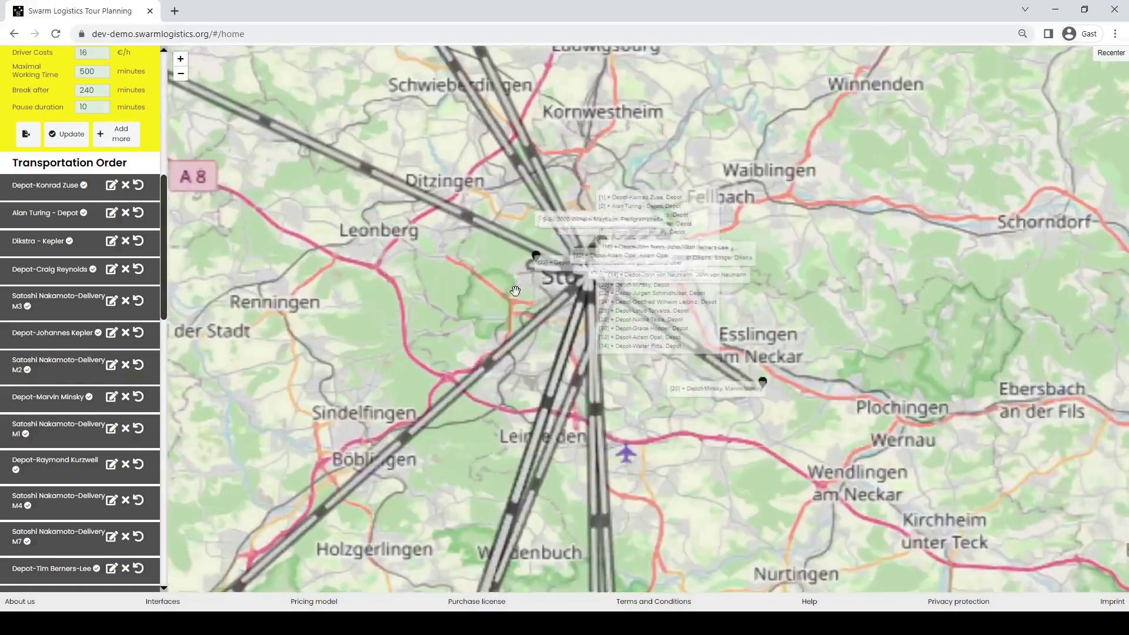
scroll(566, 305, up, 2)
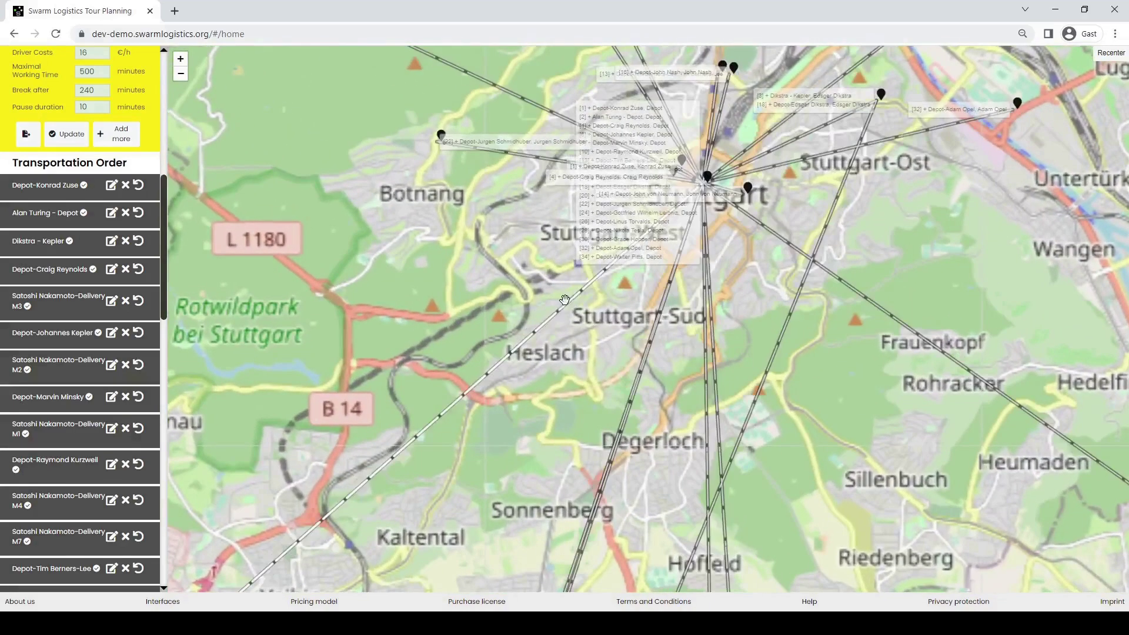
drag(985, 226, 932, 327)
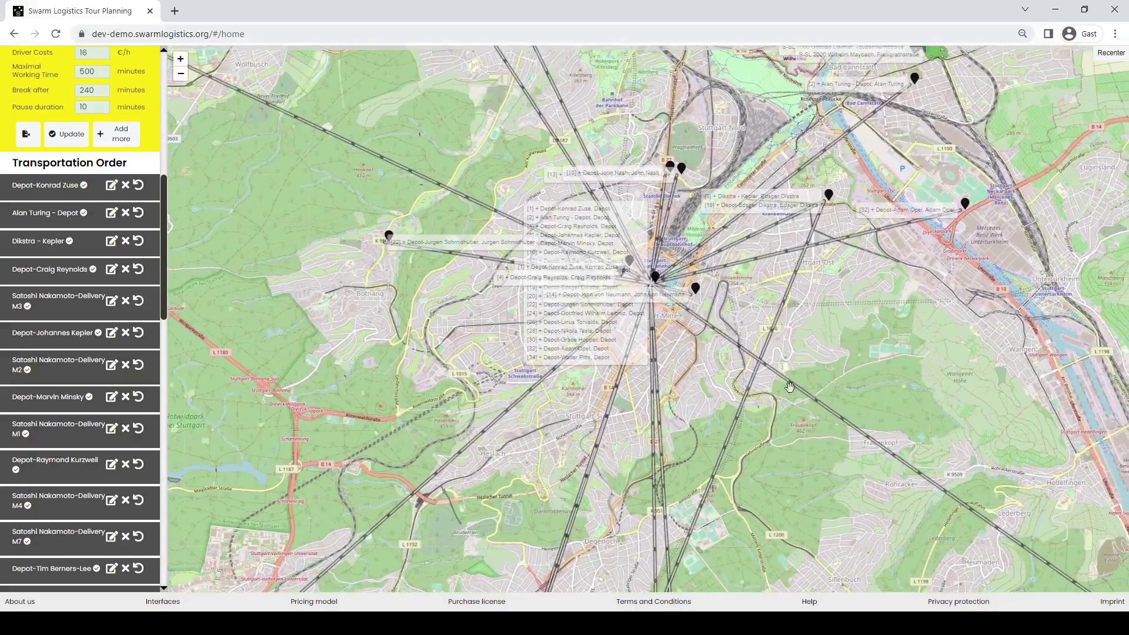
scroll(884, 327, down, 2)
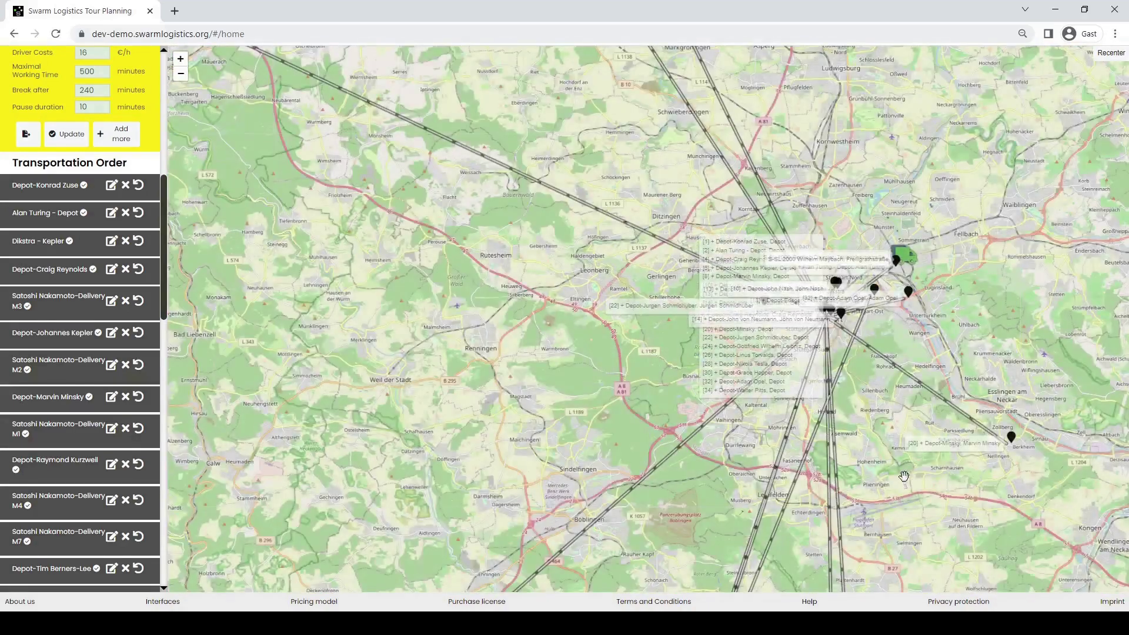
scroll(900, 469, down, 1)
- Move the map east to Munich and zoom in on the central Munich delivery markers
drag(929, 476, 446, 298)
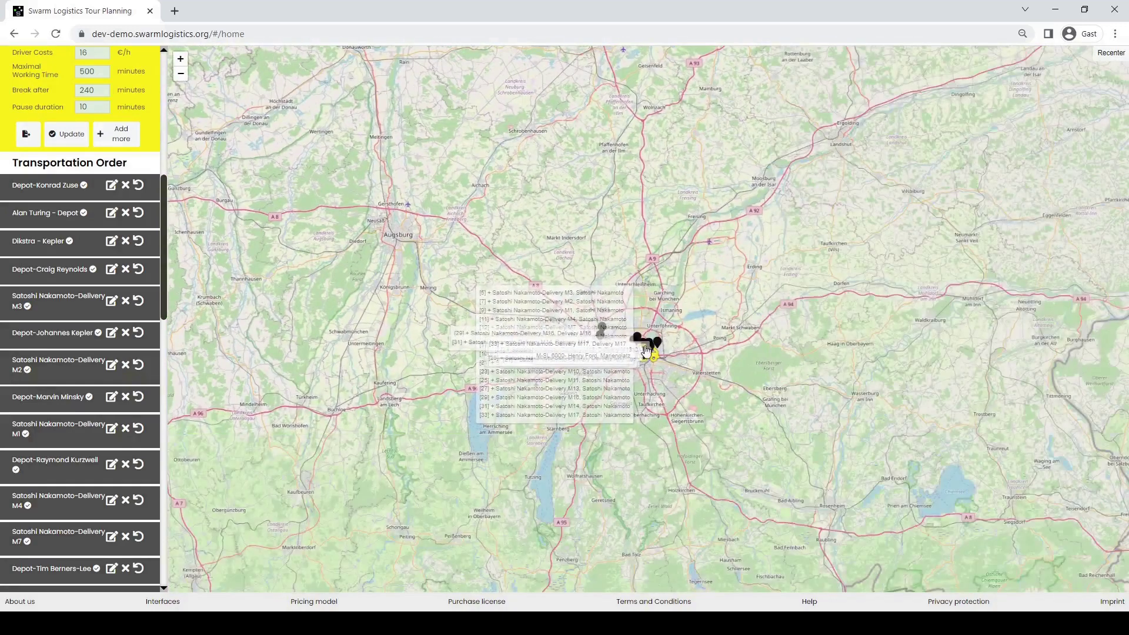
scroll(635, 352, up, 4)
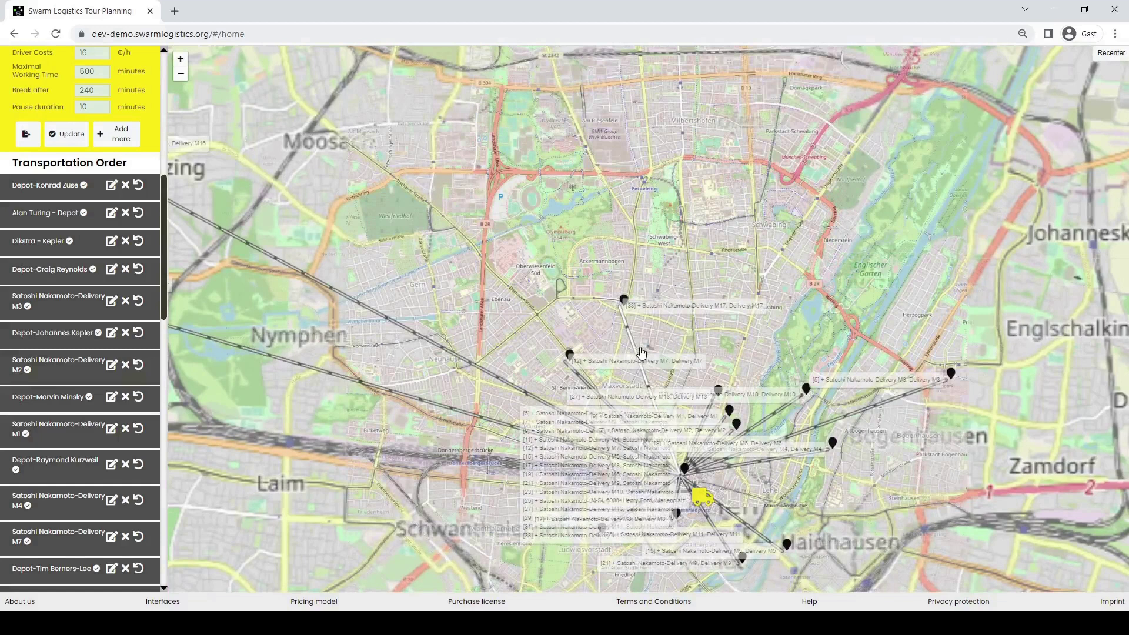
drag(635, 351, 679, 226)
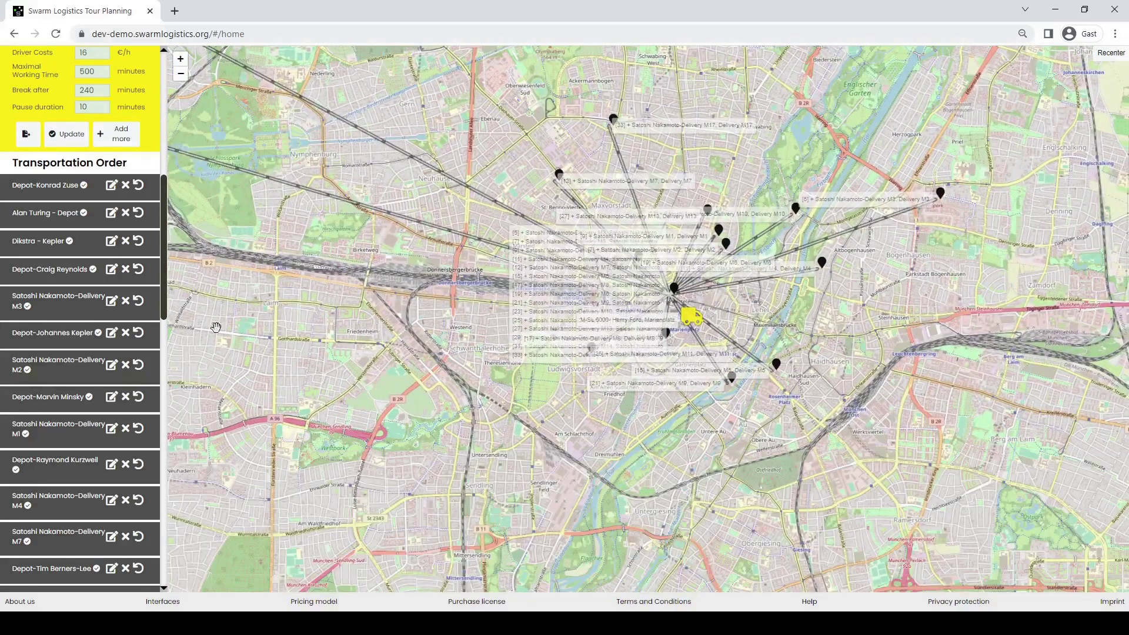
scroll(94, 356, down, 15)
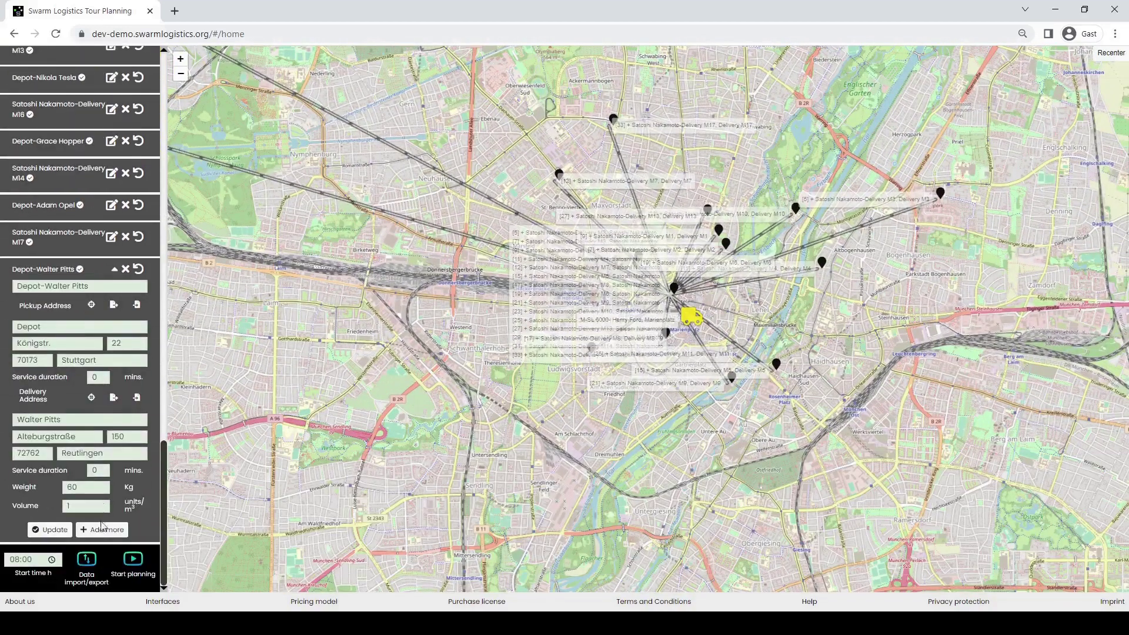
- Change the start time's hour to 10 (10:00 h) and start the tour planning
click(24, 560)
click(16, 561)
text(10)
click(134, 562)
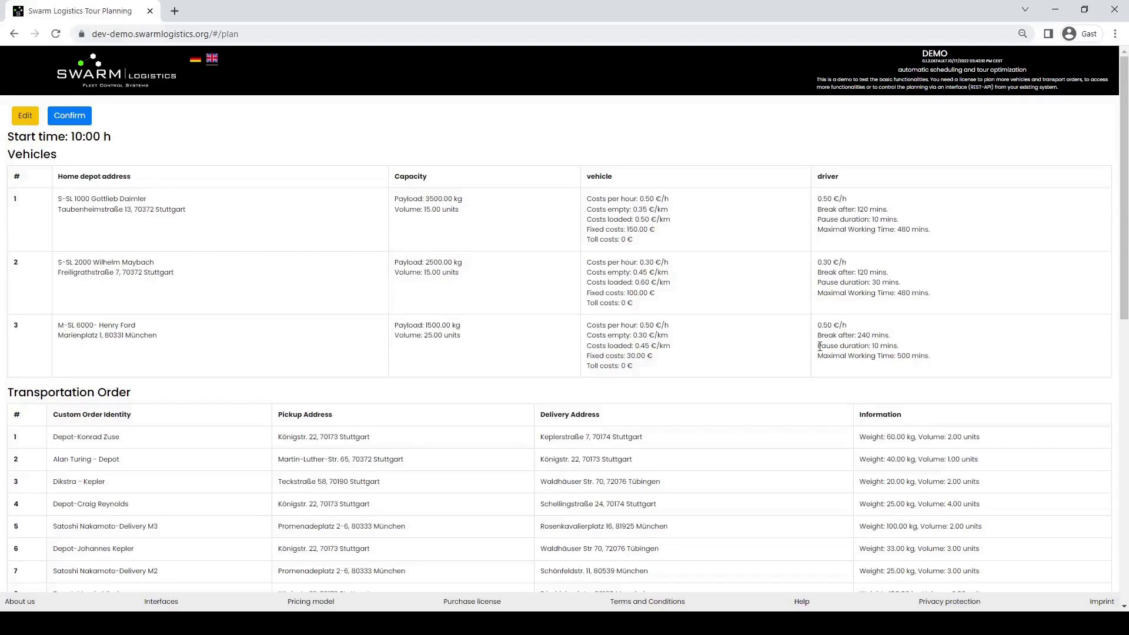
- Look through the Vehicles and Transportation Order tables, then confirm the plan to create the task
scroll(807, 313, down, 3)
scroll(807, 312, down, 4)
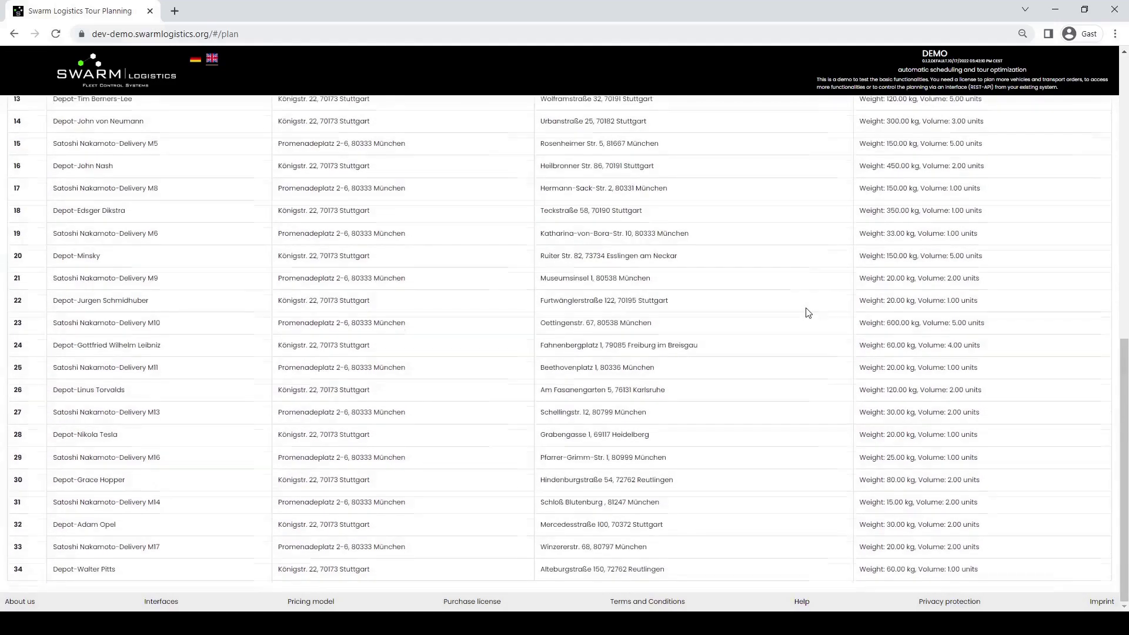
scroll(808, 313, up, 6)
scroll(807, 312, up, 2)
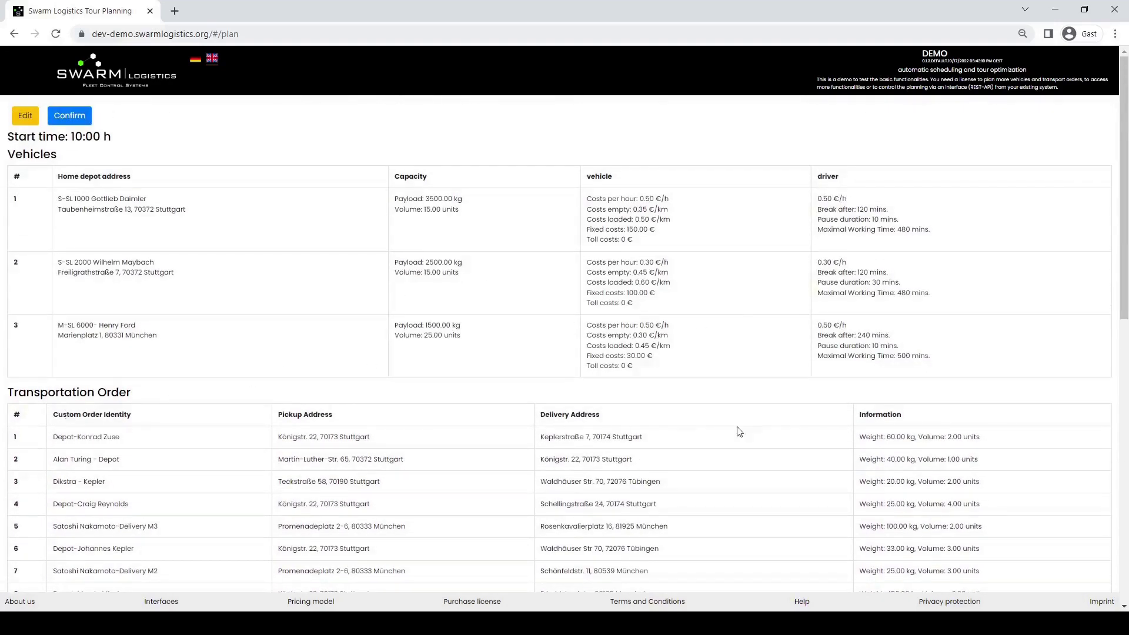
scroll(882, 428, down, 3)
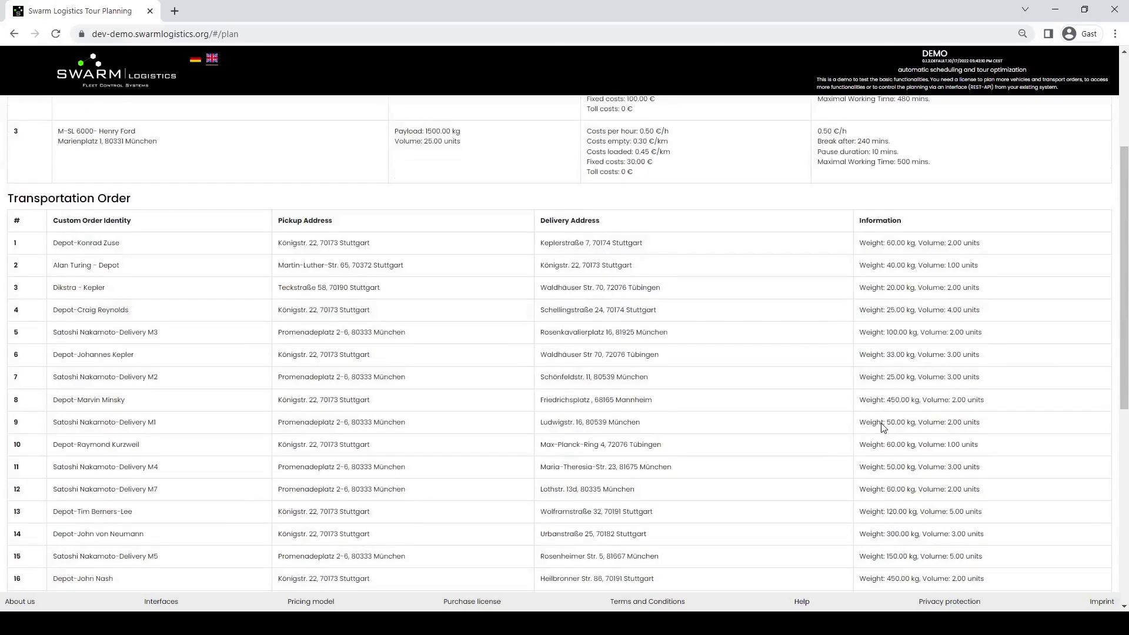
scroll(882, 428, up, 3)
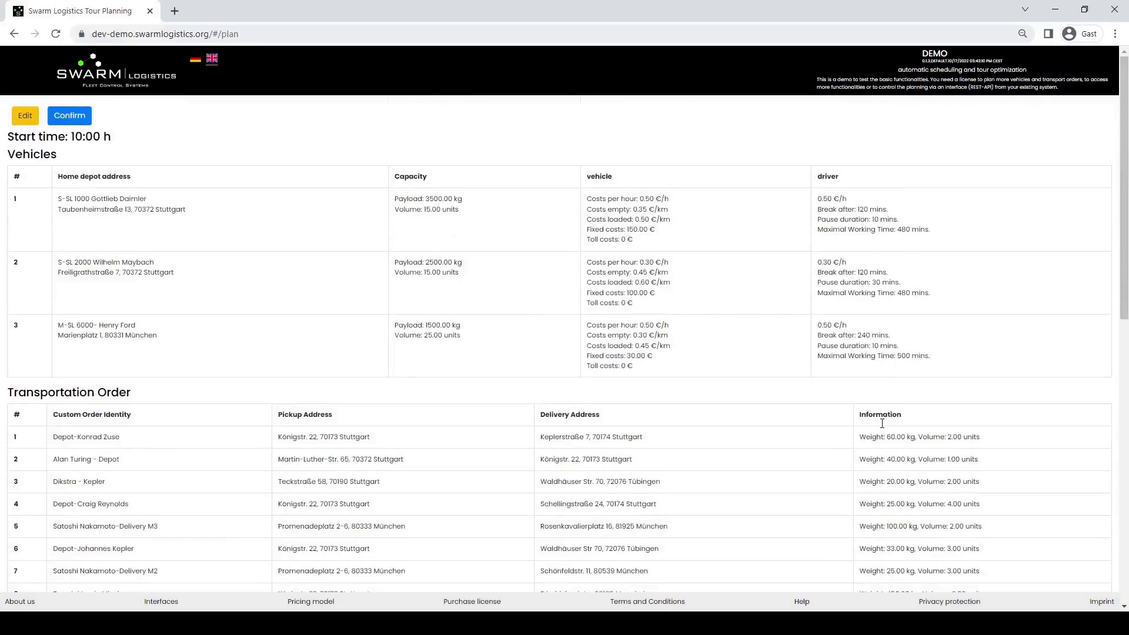
click(81, 118)
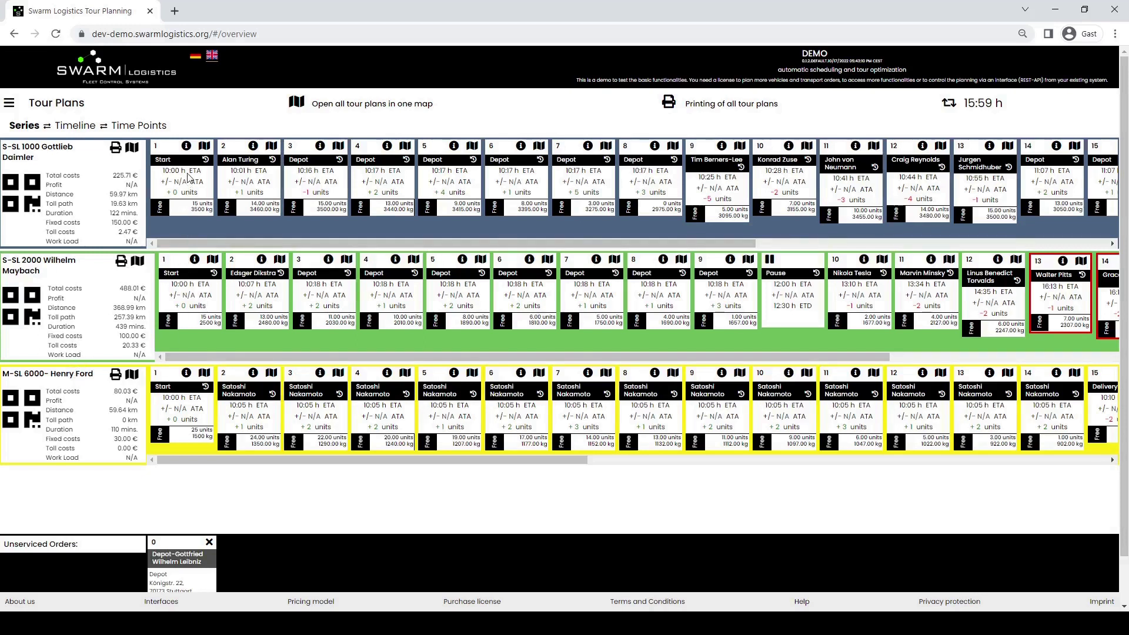
click(186, 146)
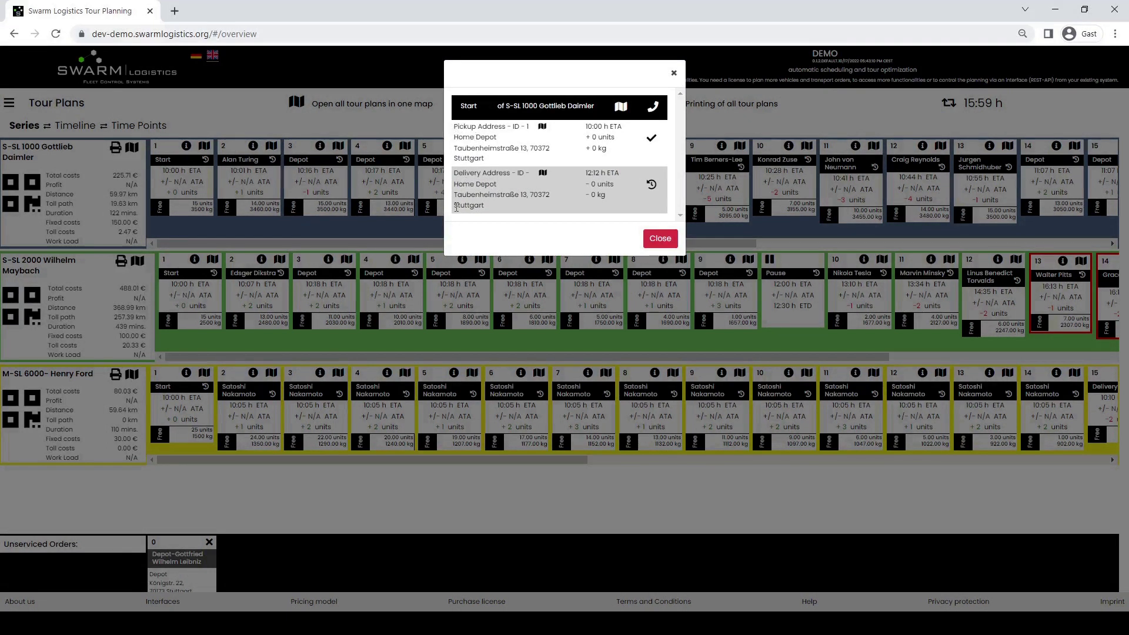
click(659, 239)
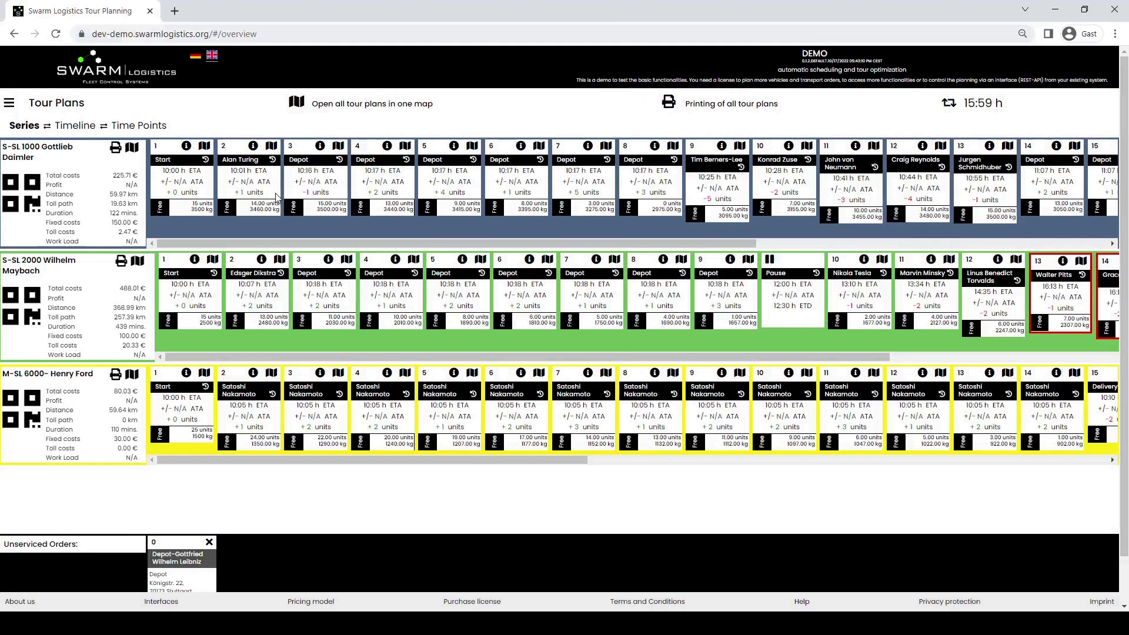
click(253, 146)
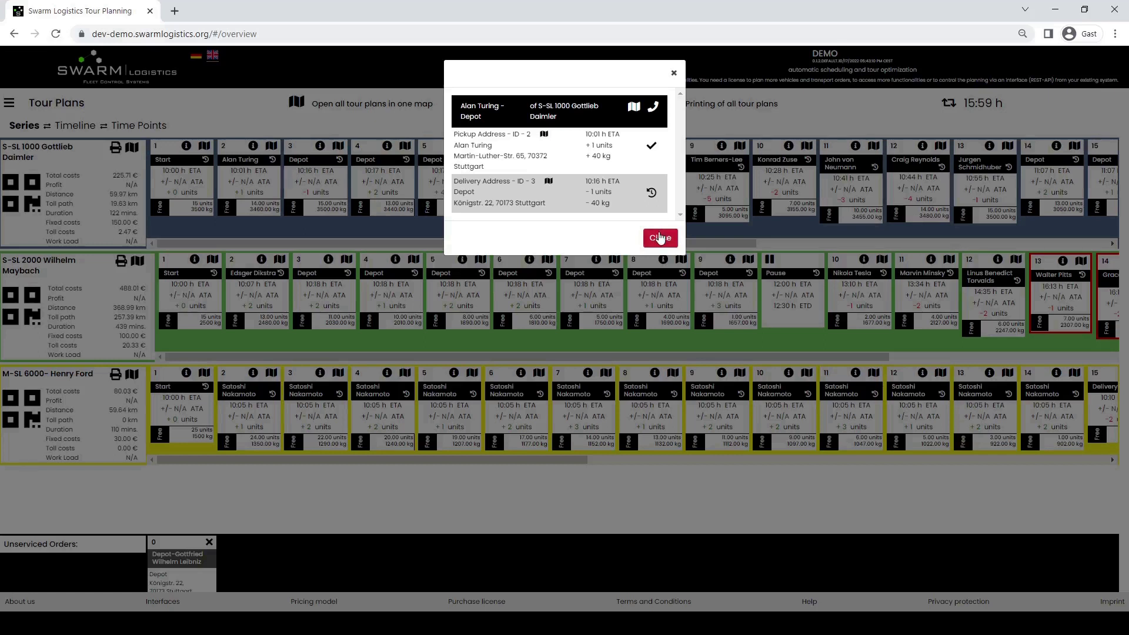
click(660, 238)
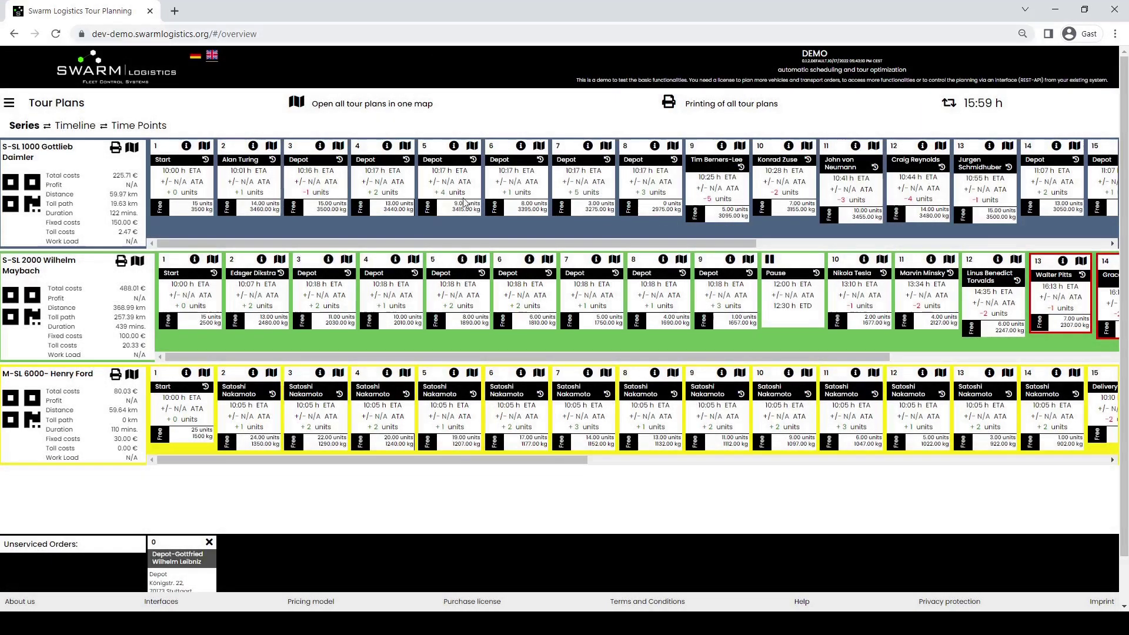
click(321, 147)
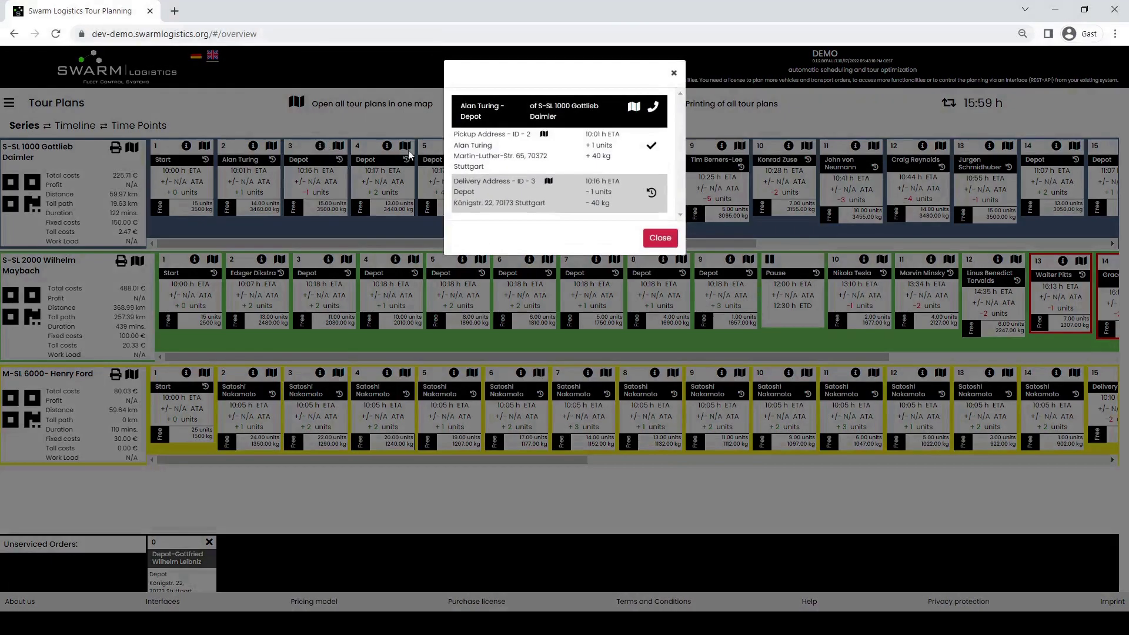
click(655, 240)
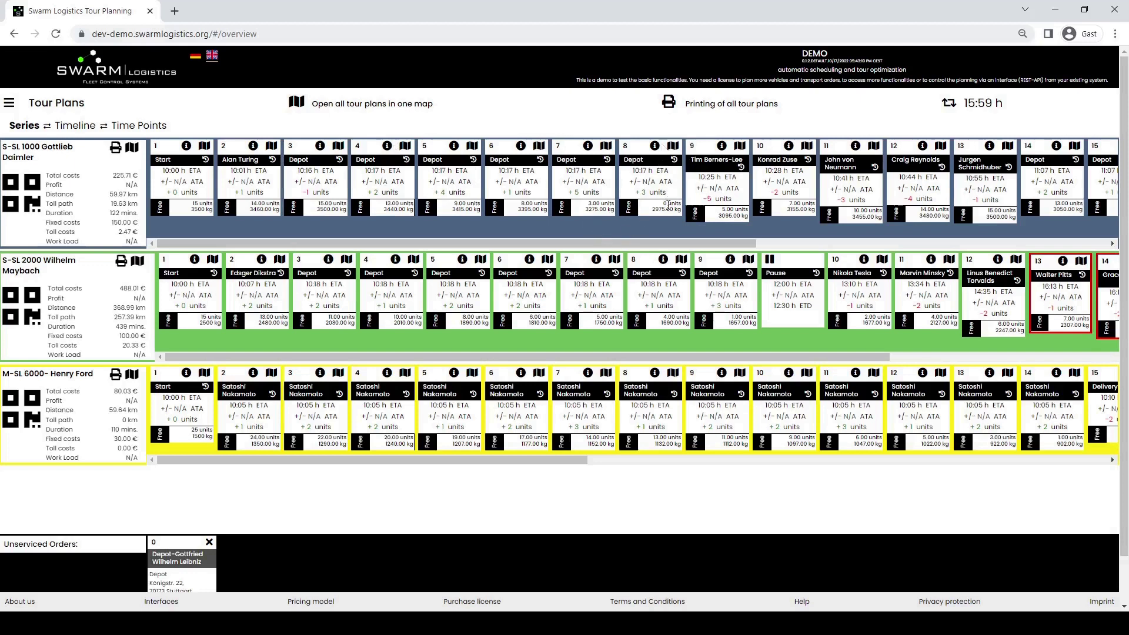
drag(679, 204, 664, 209)
click(664, 209)
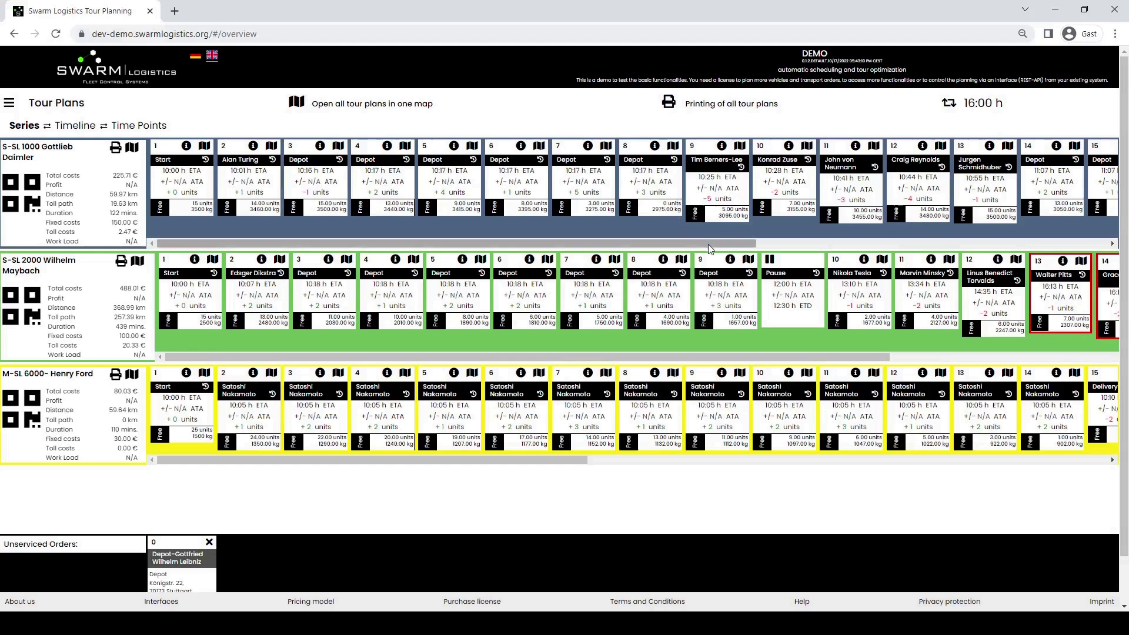
drag(710, 247, 873, 242)
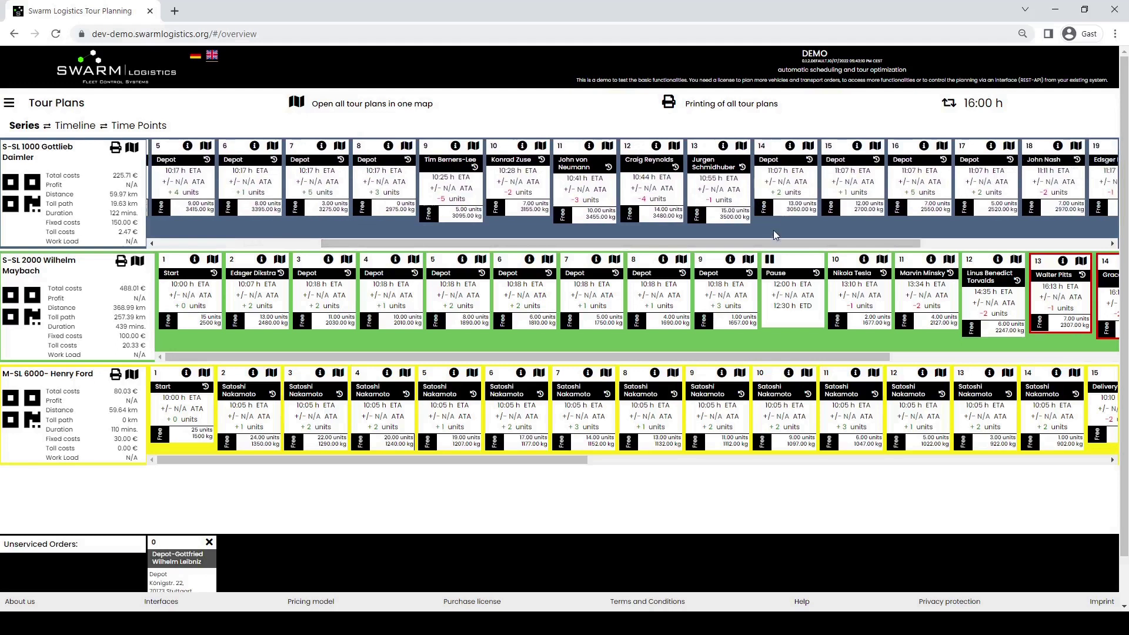
drag(774, 243, 967, 243)
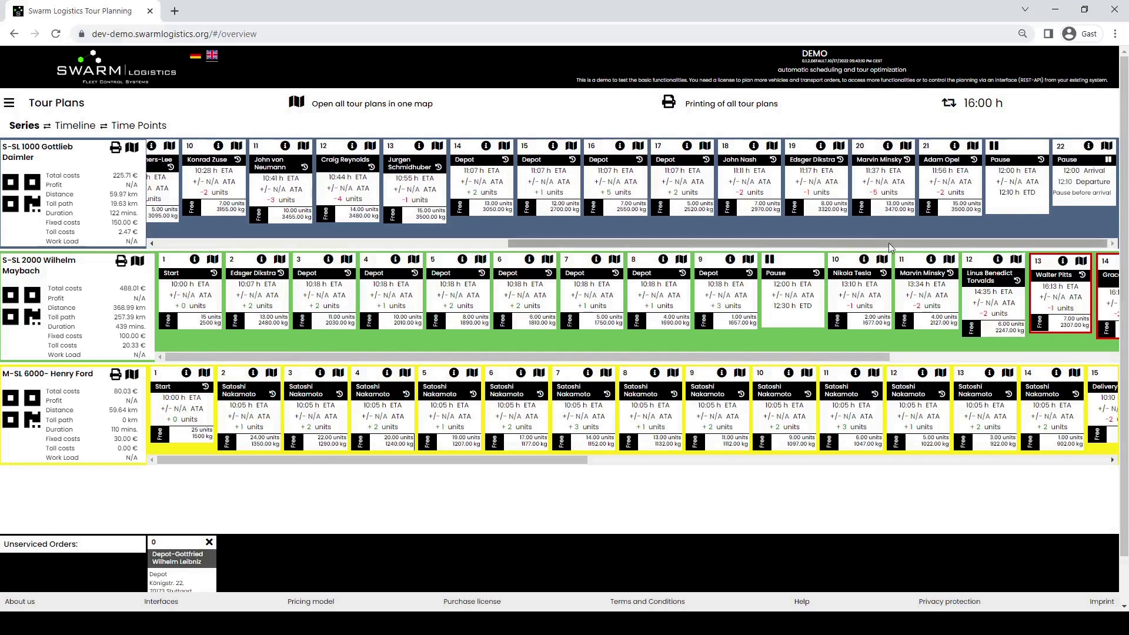
drag(888, 242, 729, 242)
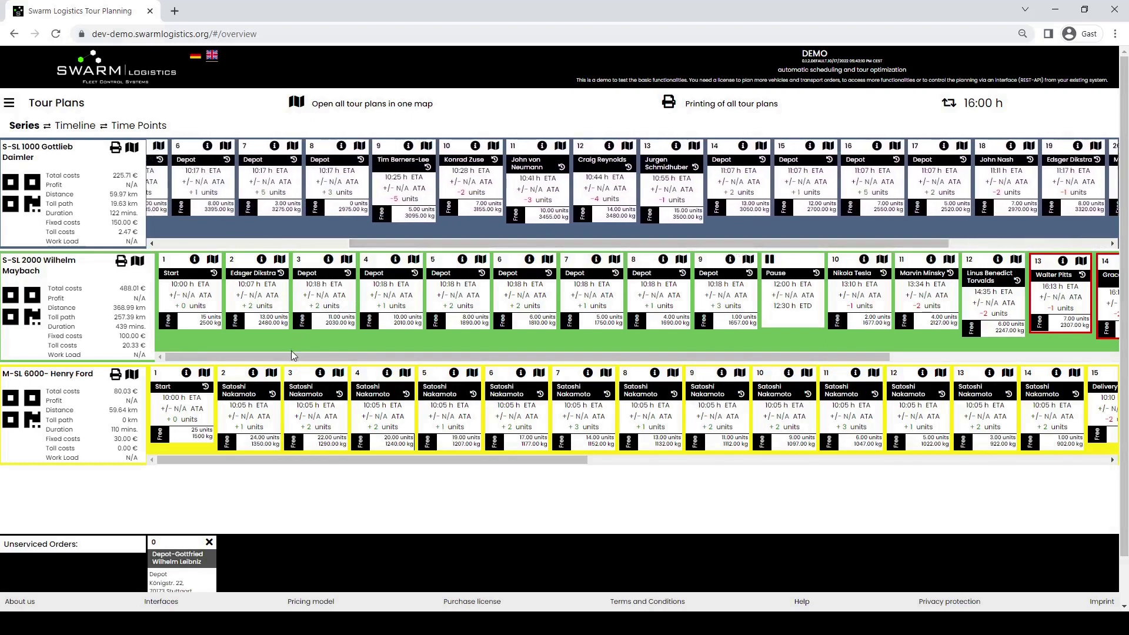
drag(292, 356, 692, 371)
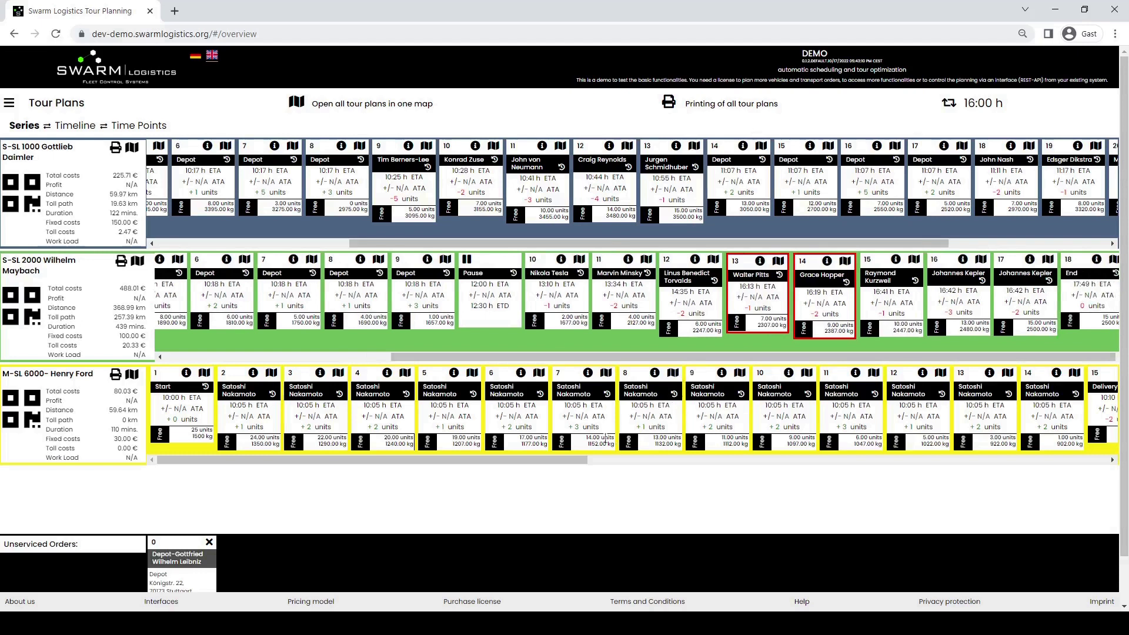
drag(488, 458, 1007, 456)
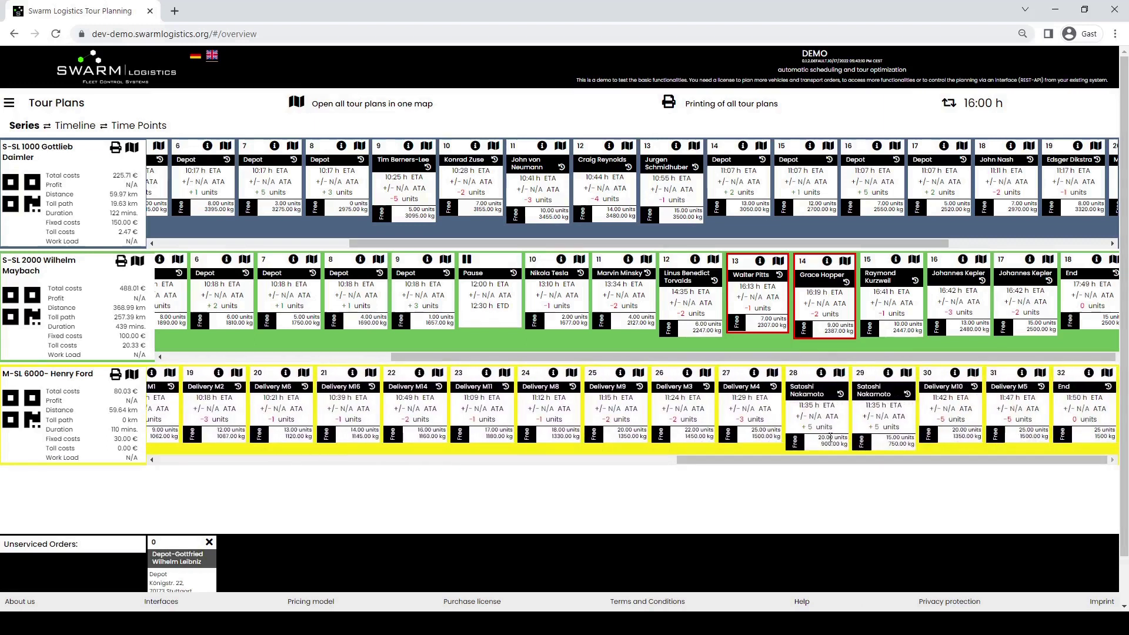
scroll(420, 451, down, 1)
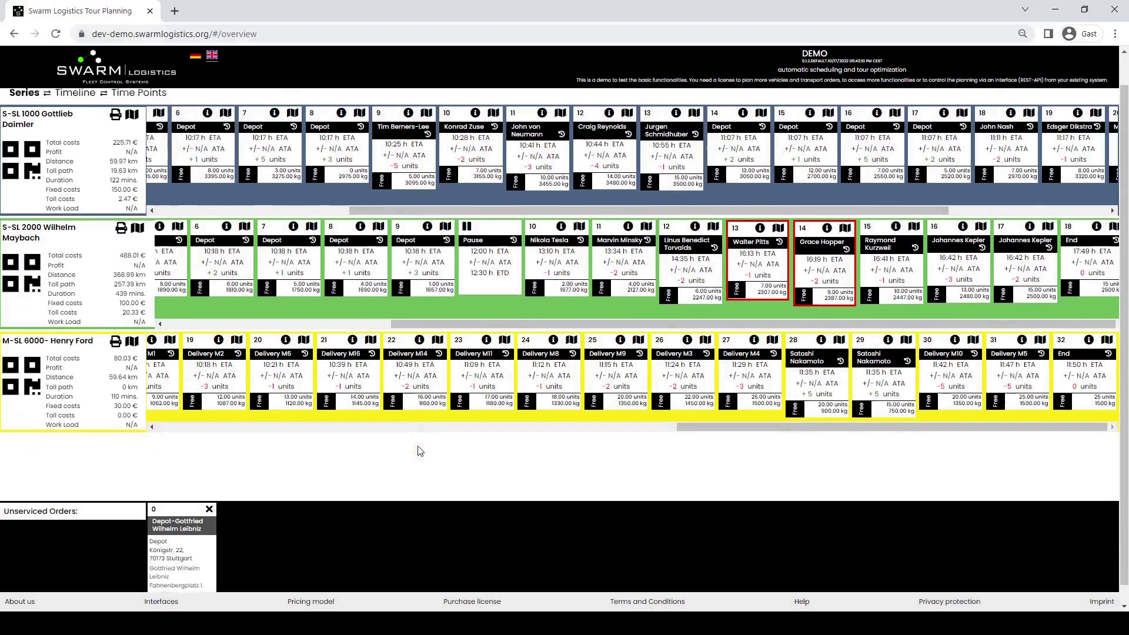
scroll(420, 451, down, 1)
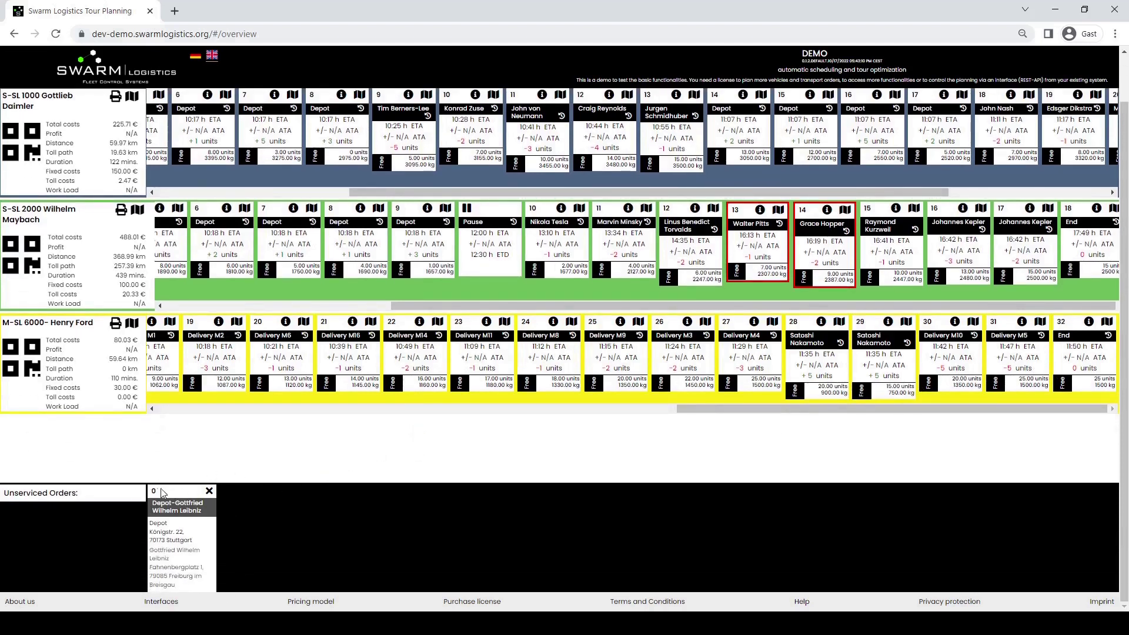
scroll(290, 482, up, 2)
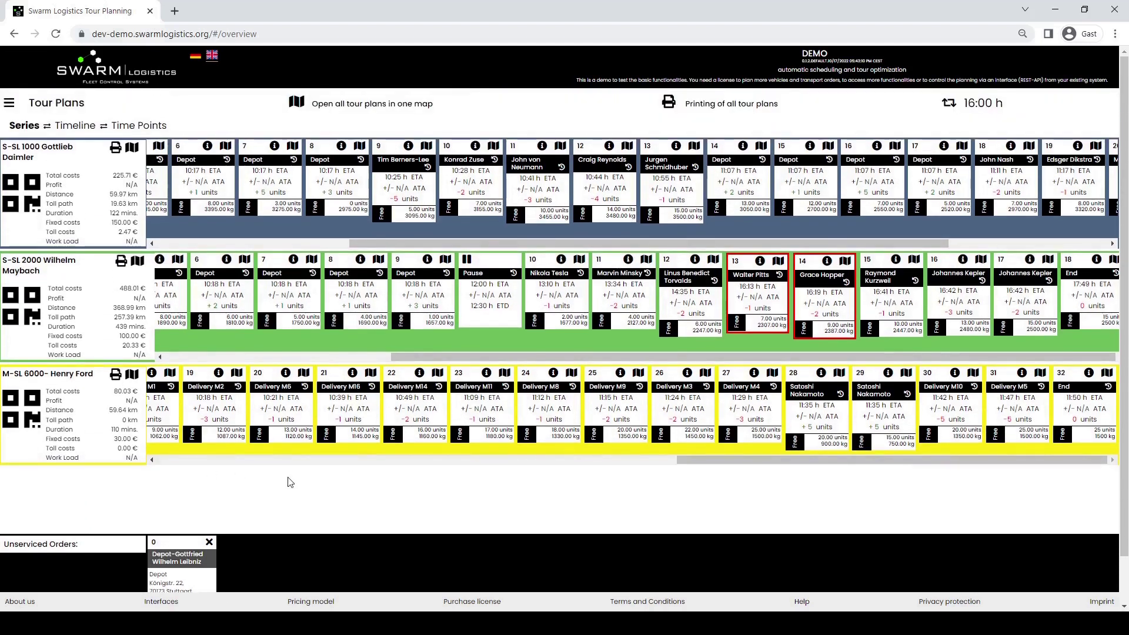
- Switch to the Timeline and Time Points views, return to Series, and show the tour plan list
click(69, 127)
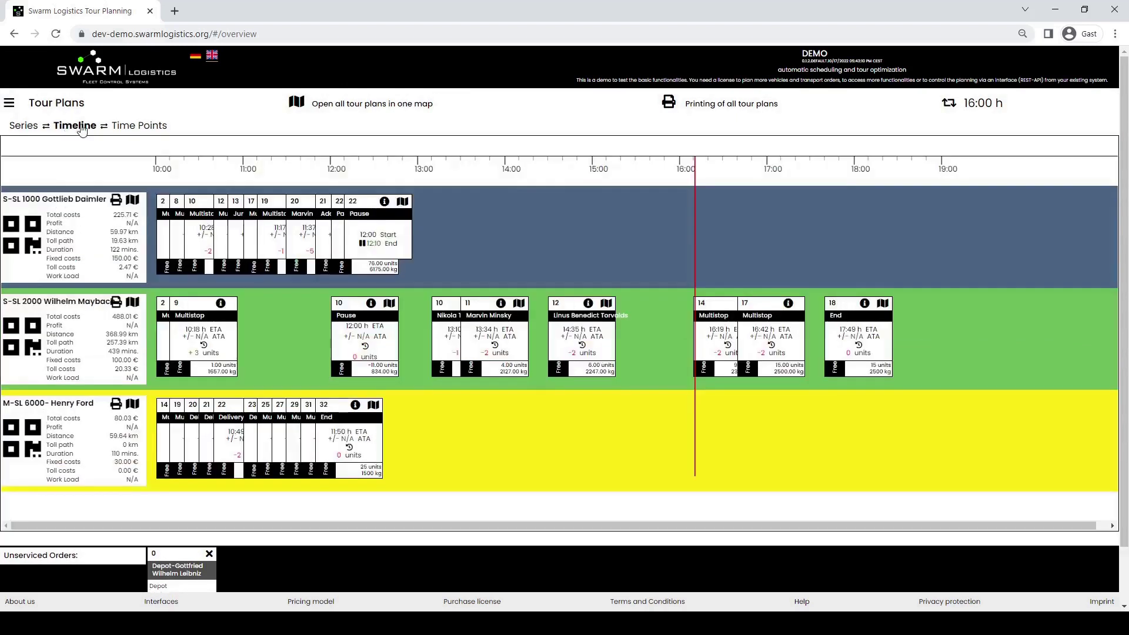
click(148, 129)
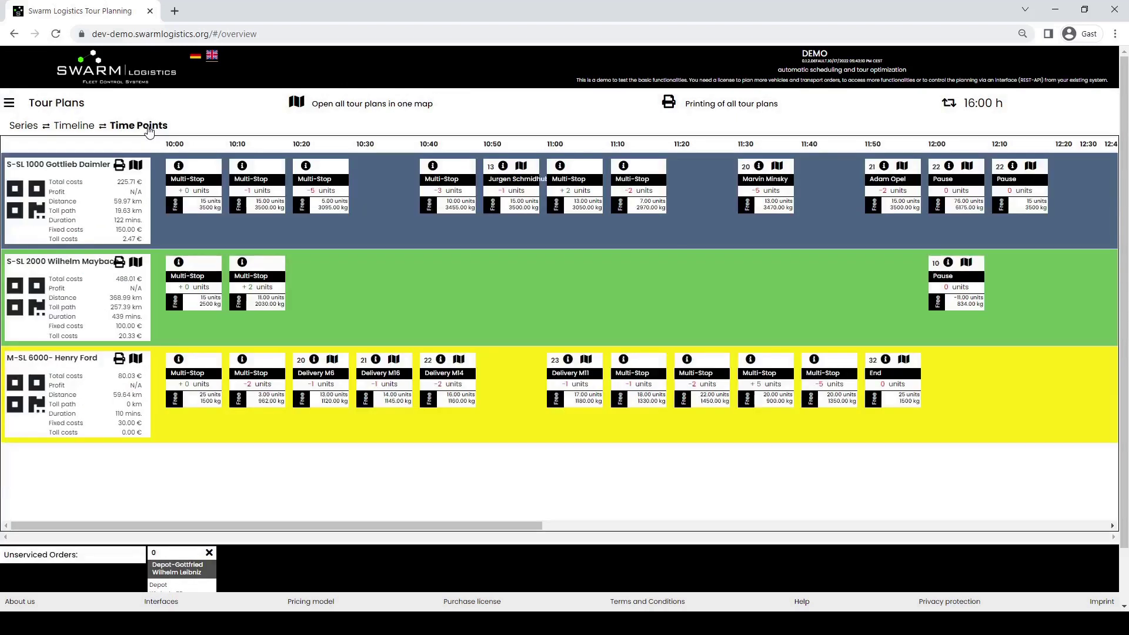
click(26, 127)
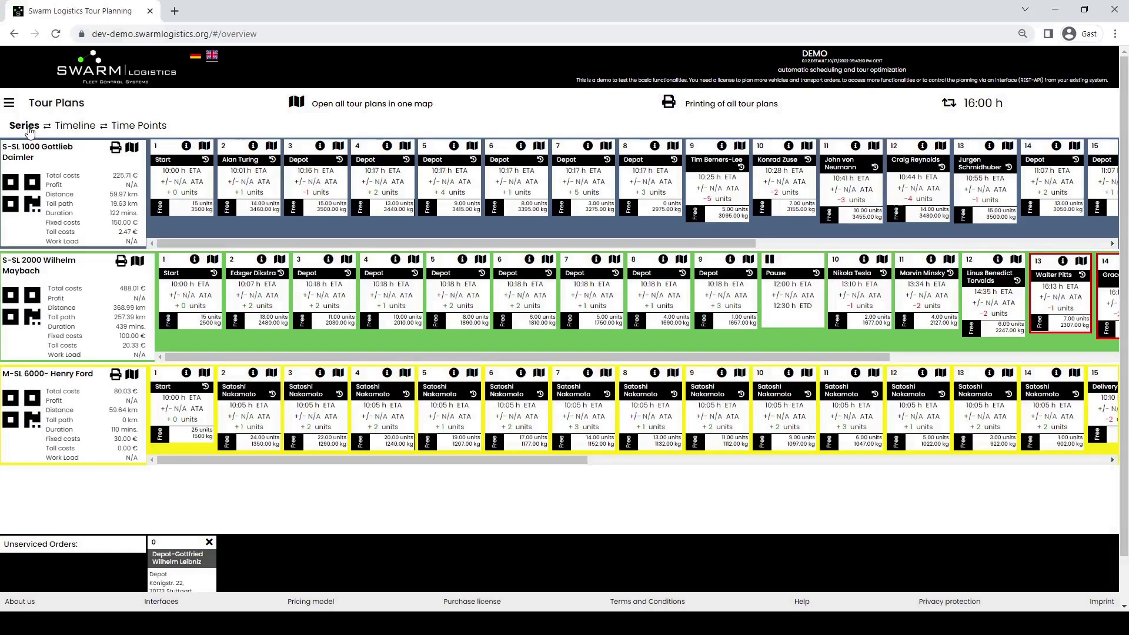
click(9, 103)
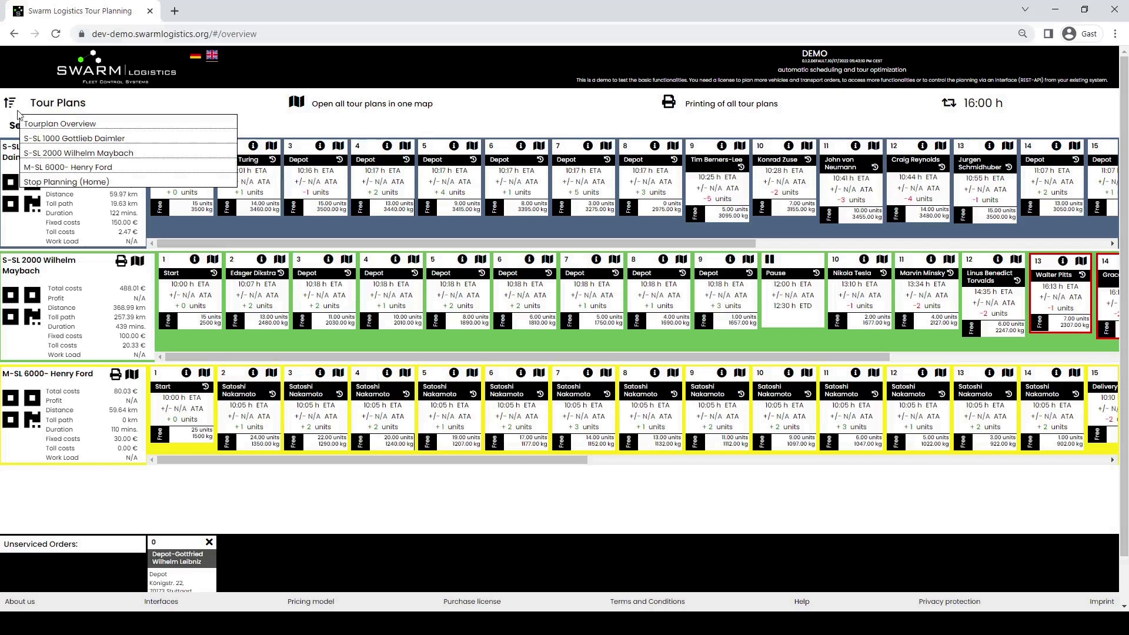
- Open the S-SL 1000 tour plan and zoom its route map to the end near Esslingen
click(41, 141)
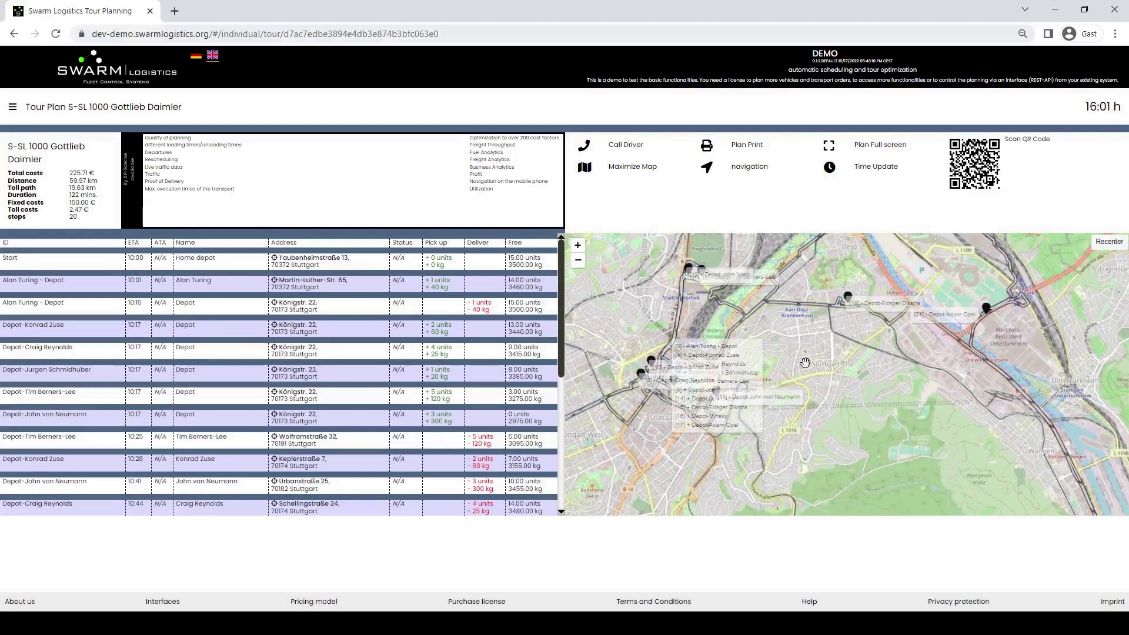
scroll(797, 403, down, 1)
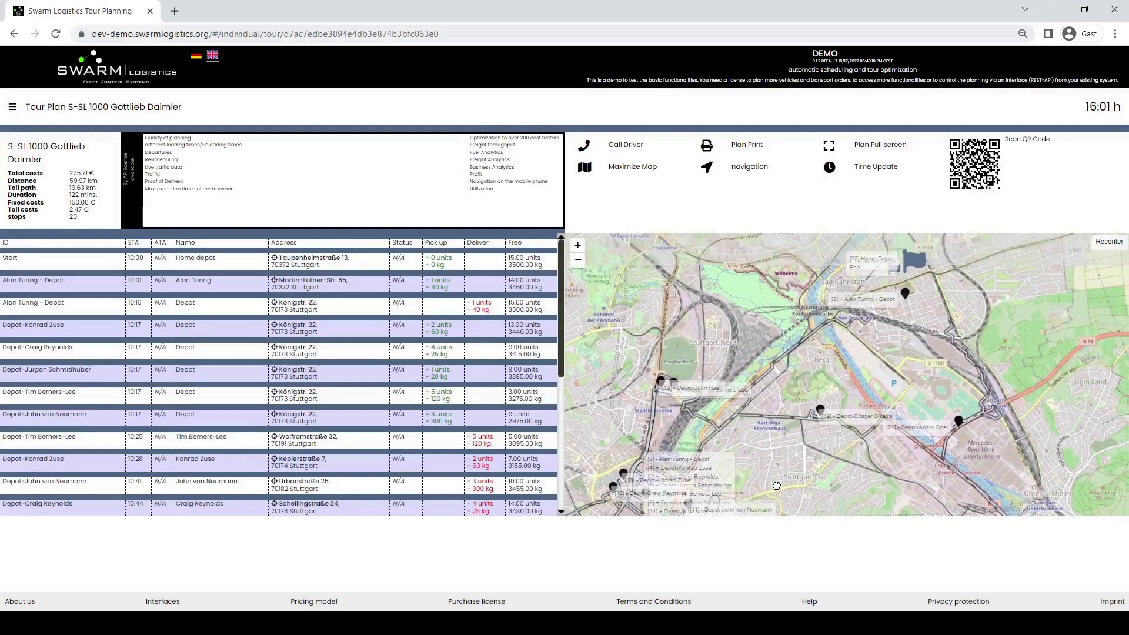
scroll(799, 401, down, 1)
drag(799, 401, 763, 292)
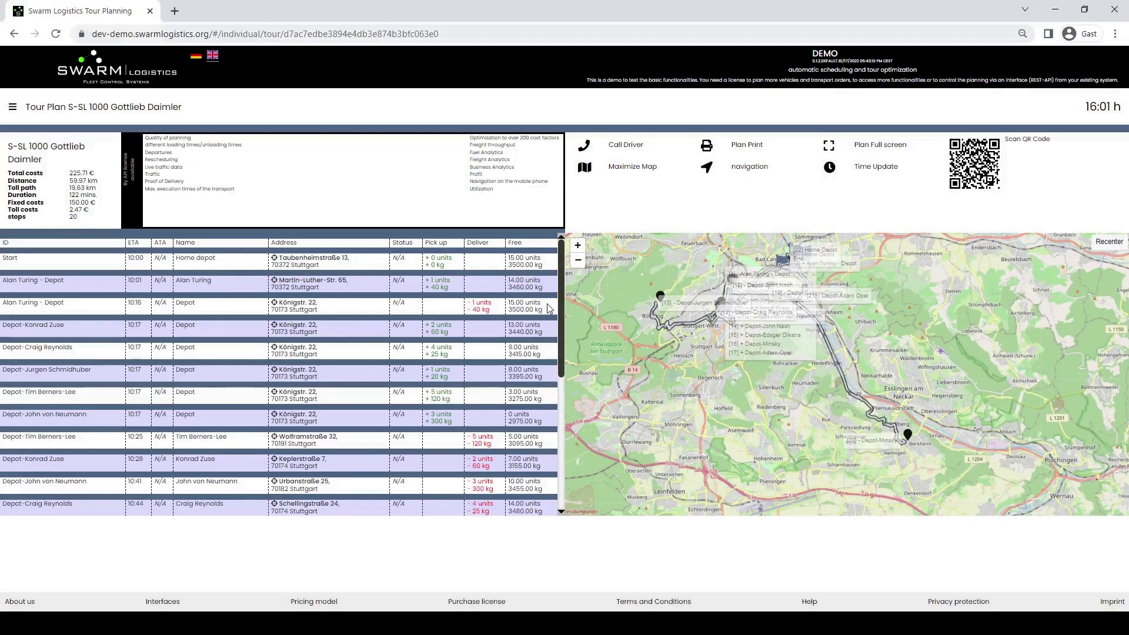
scroll(541, 309, down, 2)
scroll(547, 309, up, 2)
- Switch to the S-SL 2000 tour plan and zoom out its map
click(13, 107)
click(51, 159)
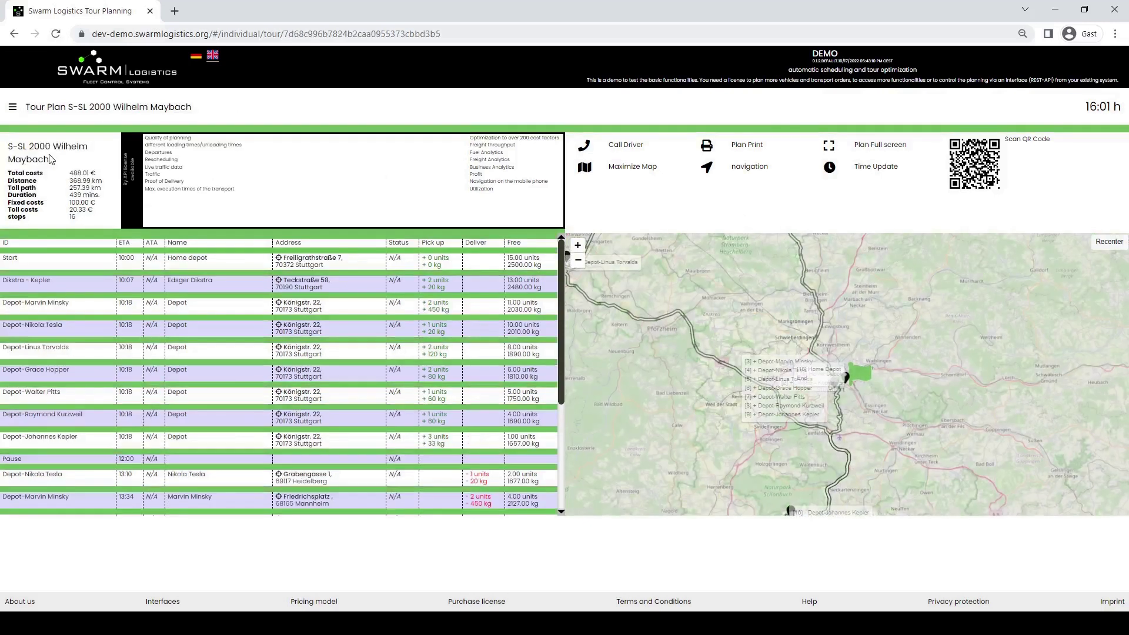
scroll(735, 347, down, 3)
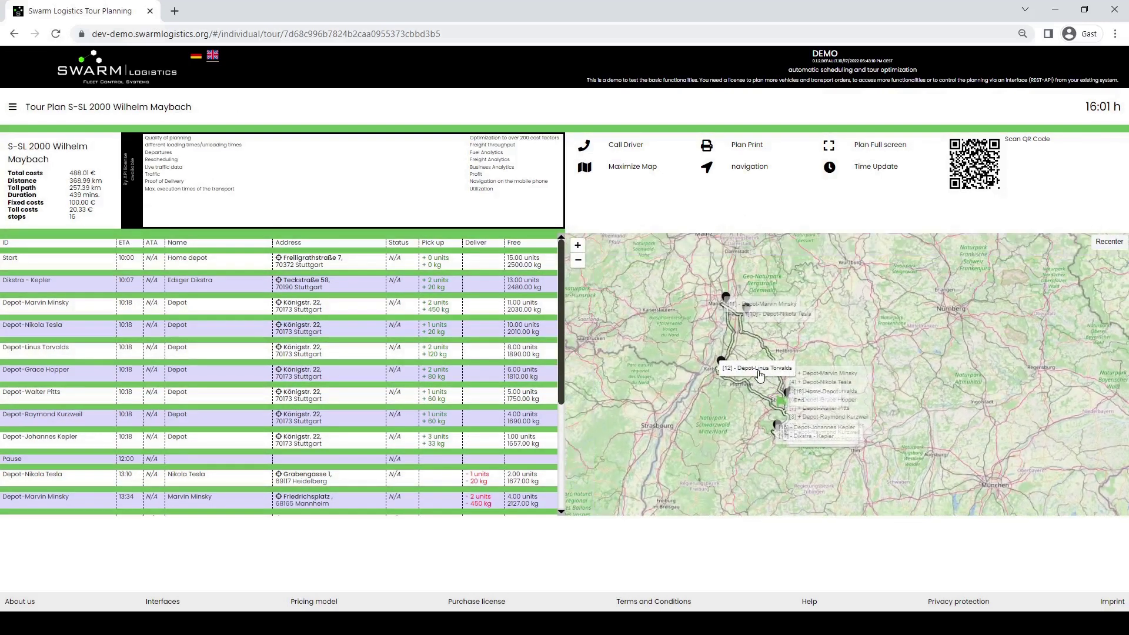
- Open the M-SL 6000 tour plan and inspect its route across central Munich
click(12, 108)
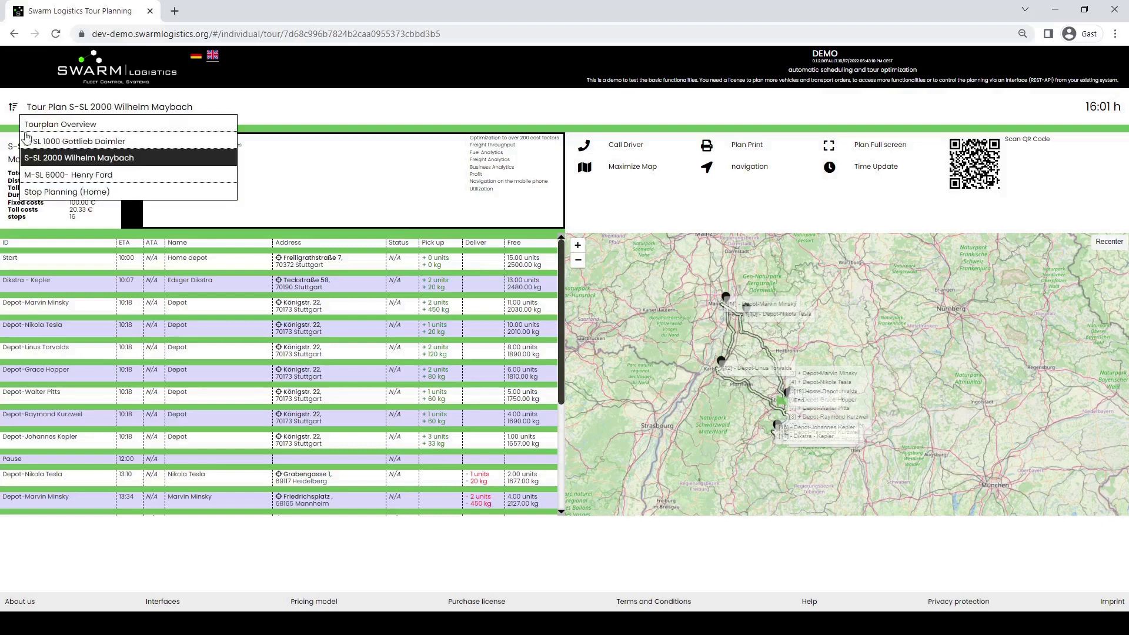
click(44, 177)
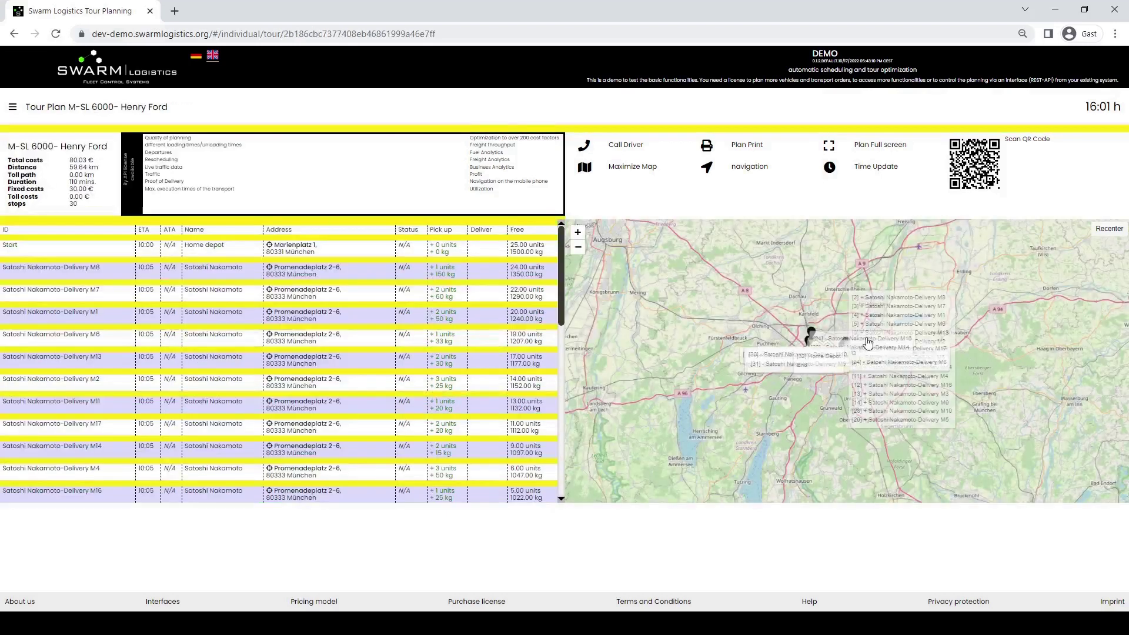
scroll(868, 342, up, 4)
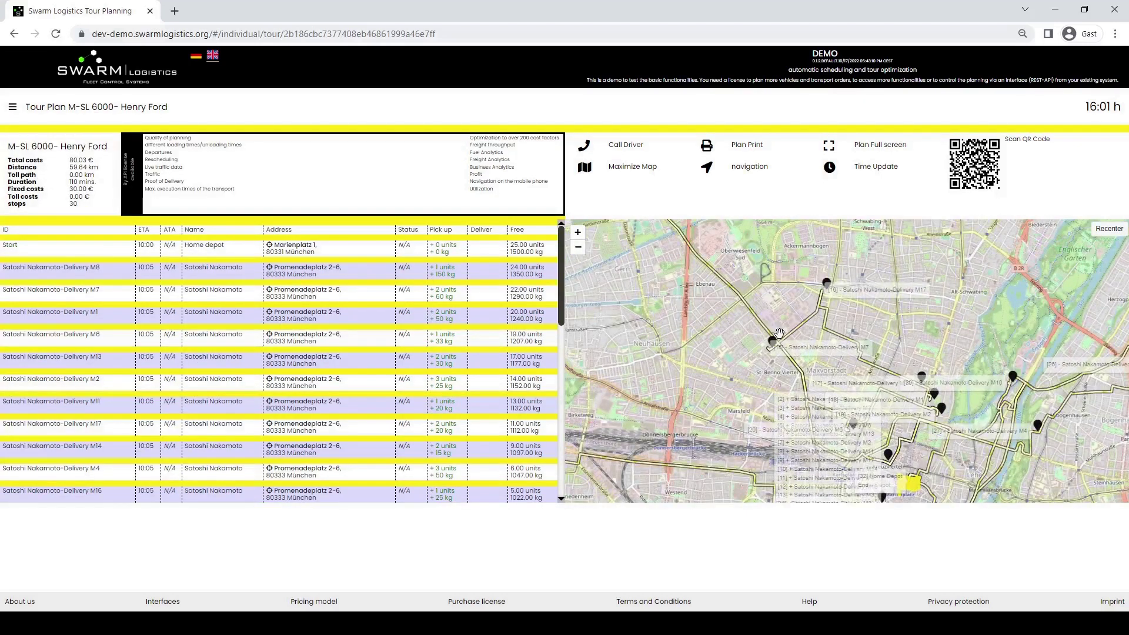
drag(794, 351, 667, 231)
drag(966, 334, 950, 361)
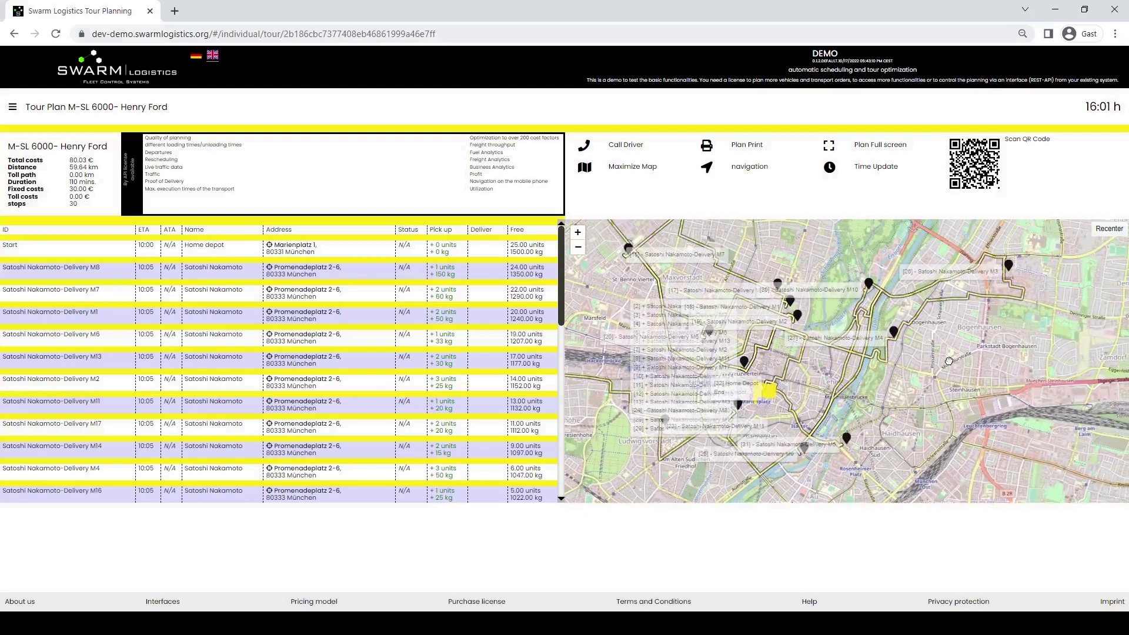
scroll(949, 361, down, 1)
scroll(915, 383, down, 1)
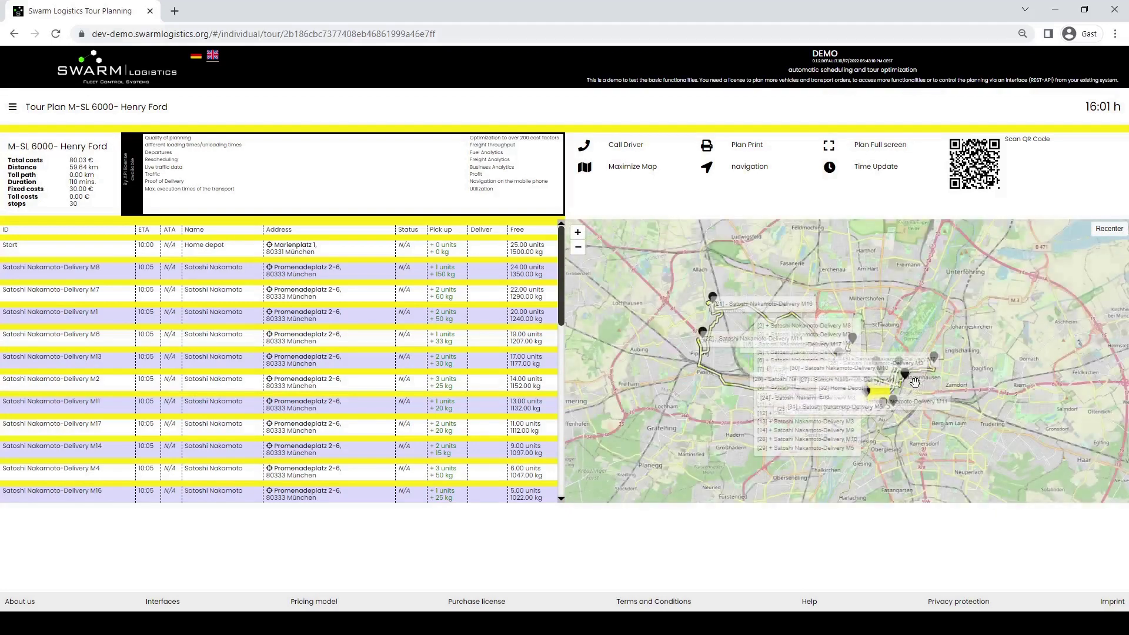
scroll(915, 383, up, 2)
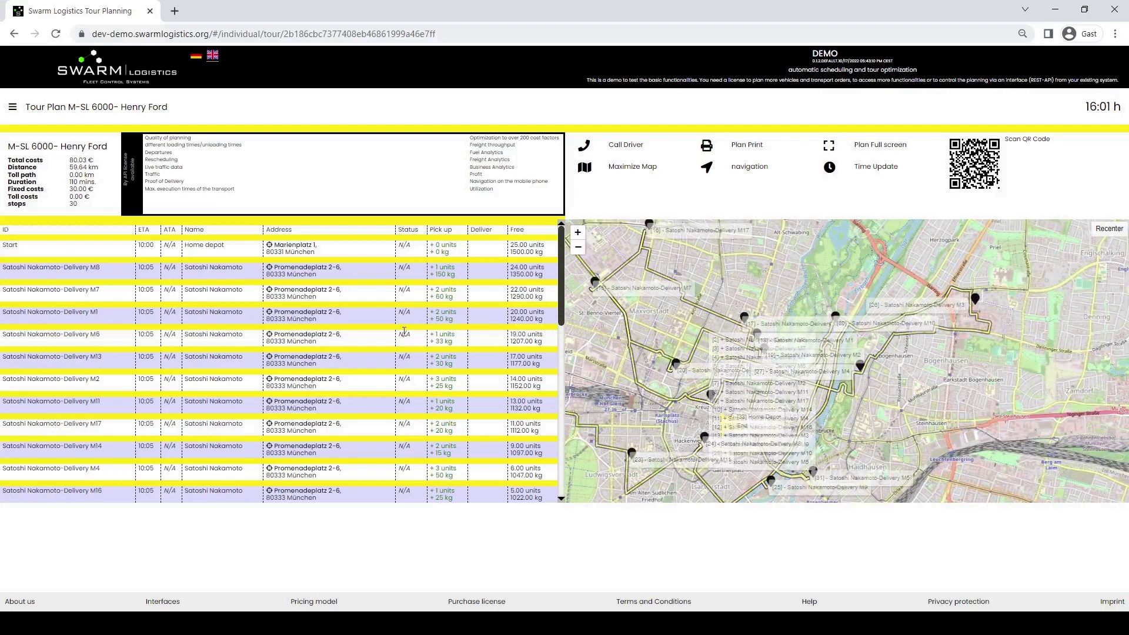
scroll(404, 331, down, 8)
scroll(404, 331, up, 8)
- Return to the Tourplan Overview and open all tour plans in one map
click(14, 109)
click(28, 121)
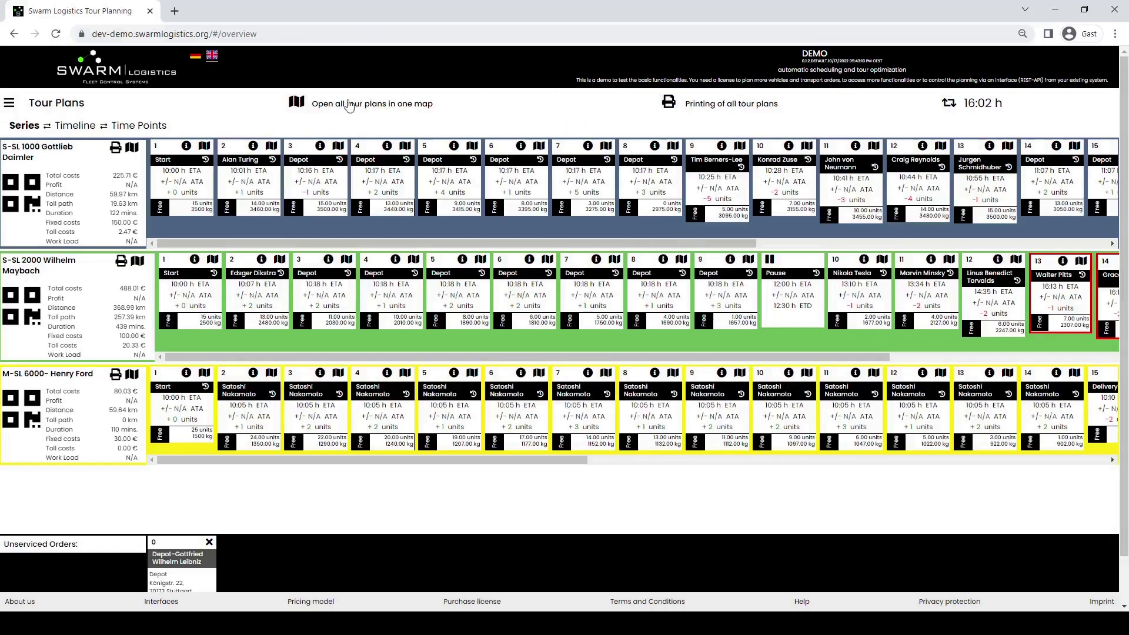
click(329, 109)
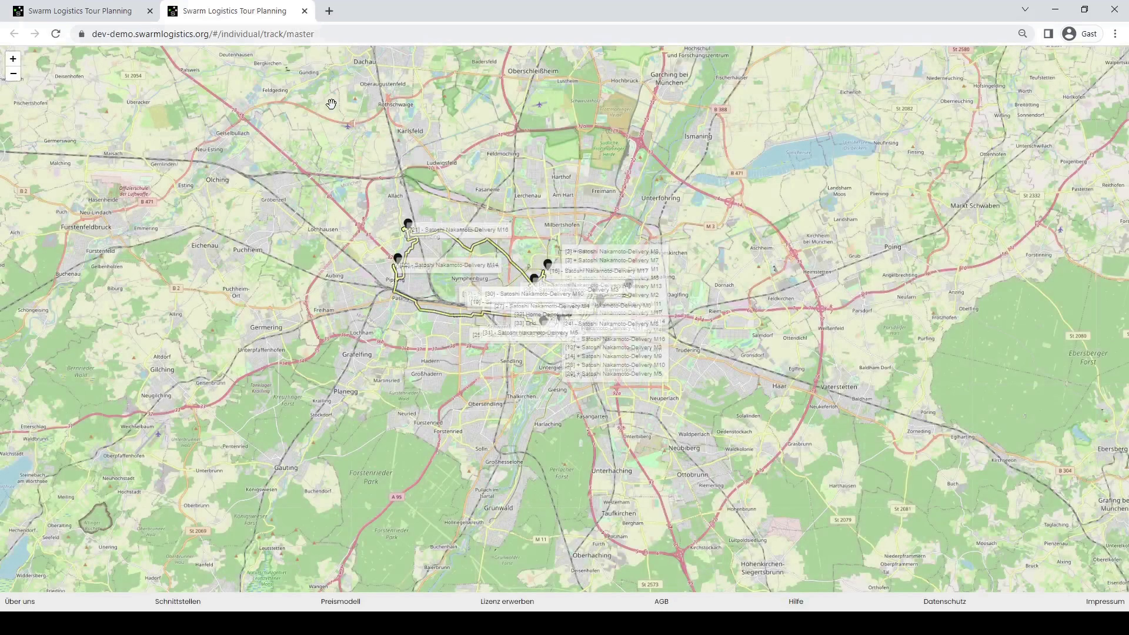
- Pan the combined map west from Munich to centre the Stuttgart stops with Karlsruhe visible
scroll(505, 244, up, 2)
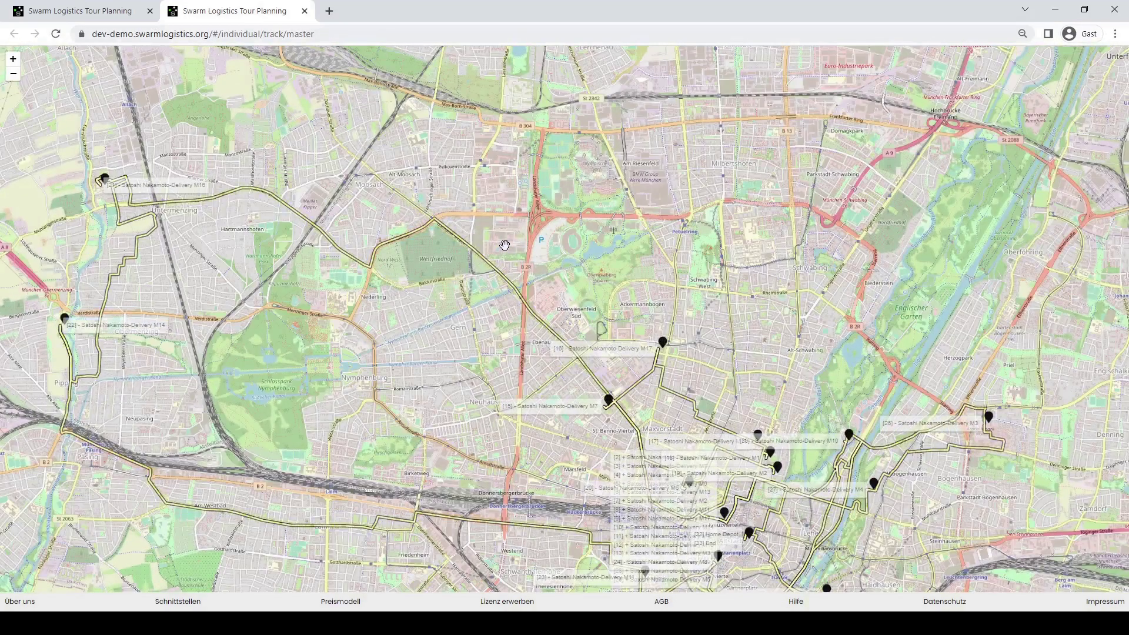
scroll(504, 244, down, 5)
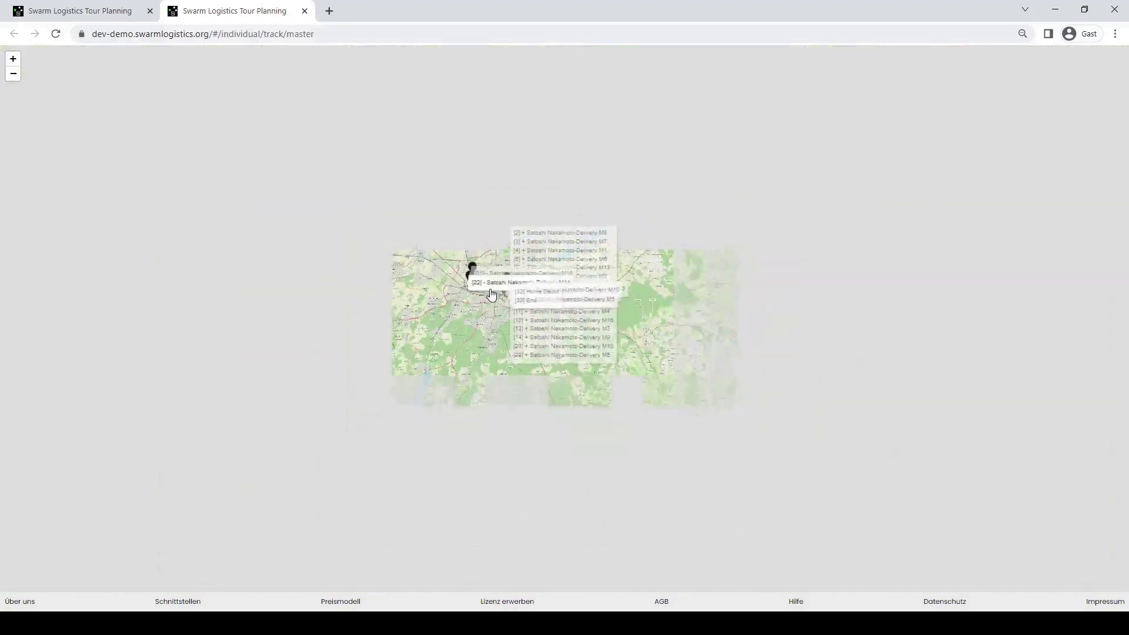
drag(398, 254, 823, 376)
drag(153, 297, 496, 493)
drag(496, 398, 496, 466)
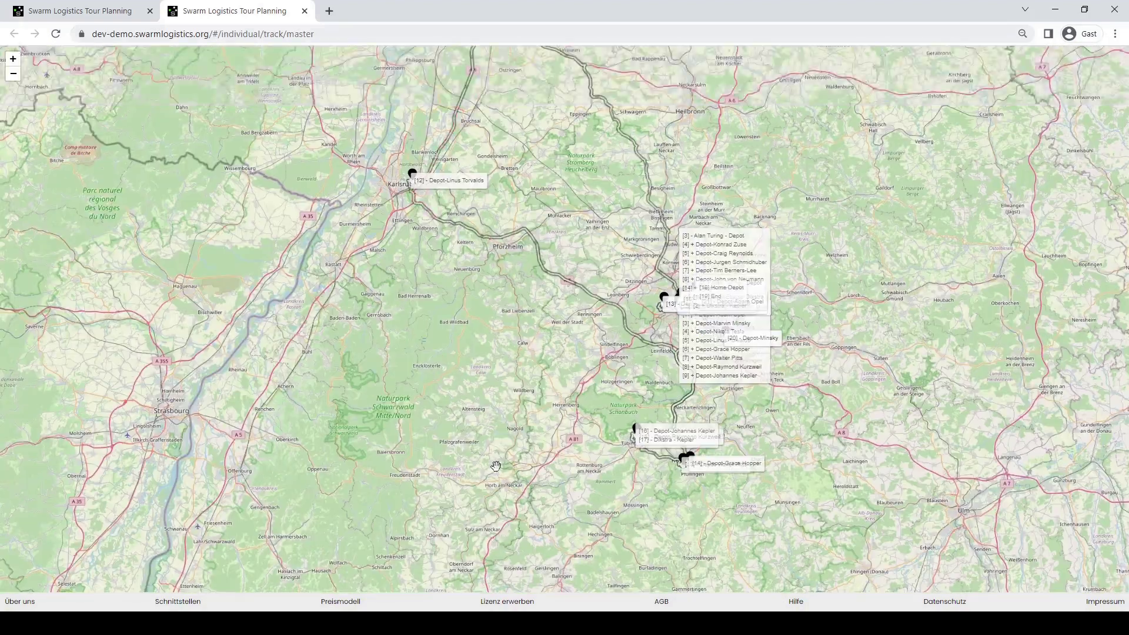
- Frame all route markers including Mannheim, Heidelberg and Karlsruhe, then close the combined map tab
drag(510, 386, 491, 536)
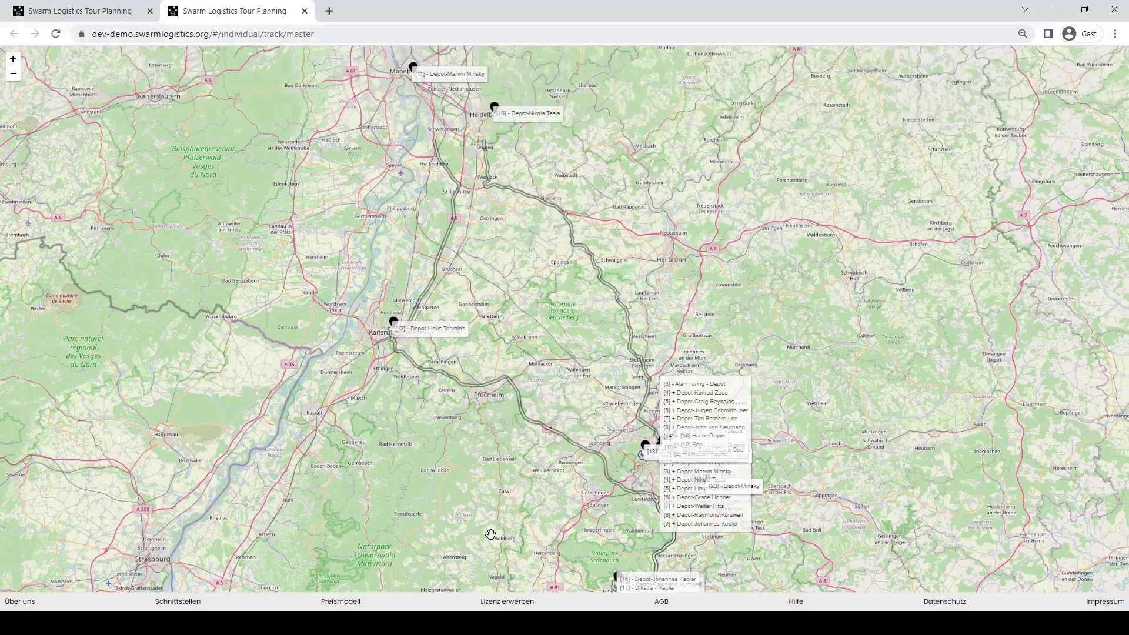
scroll(486, 453, down, 2)
drag(560, 497, 575, 385)
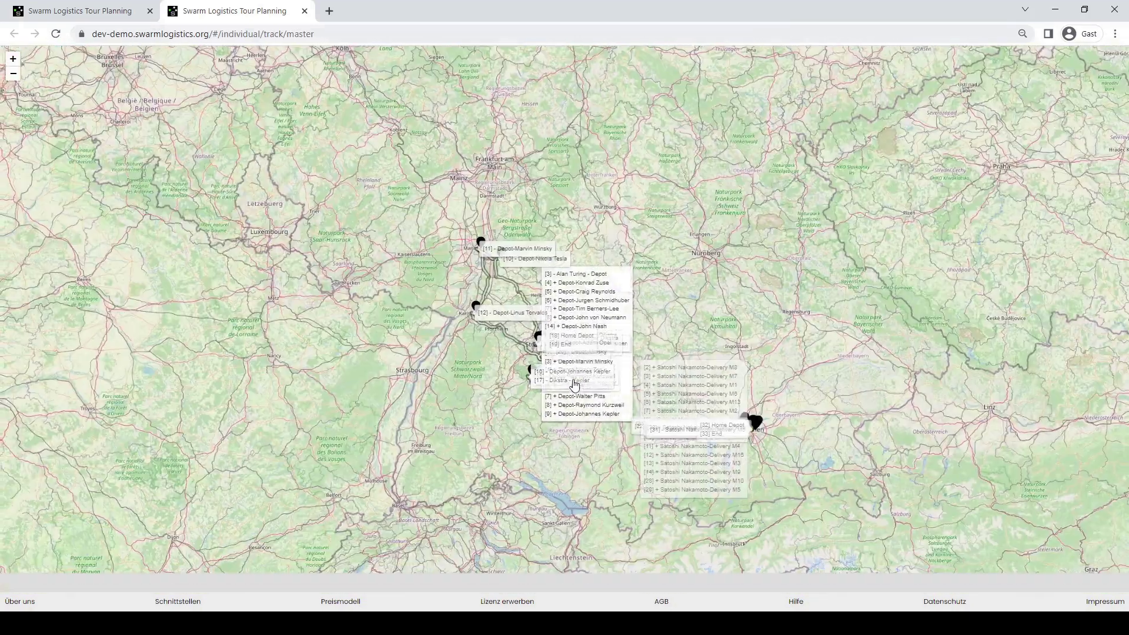
scroll(548, 397, up, 2)
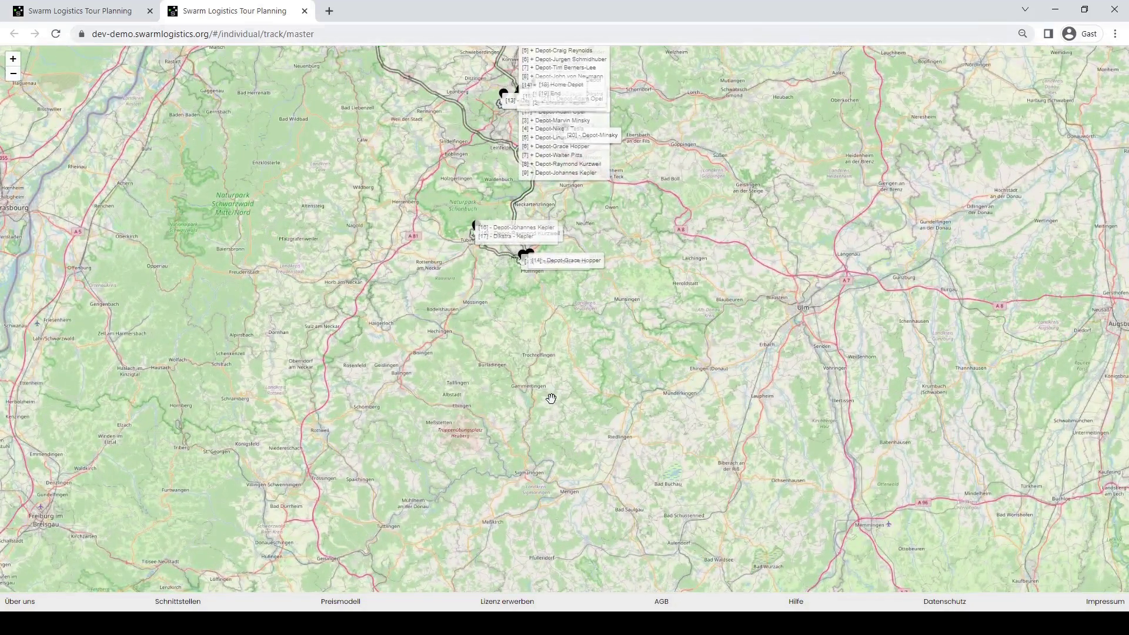
drag(586, 373, 594, 467)
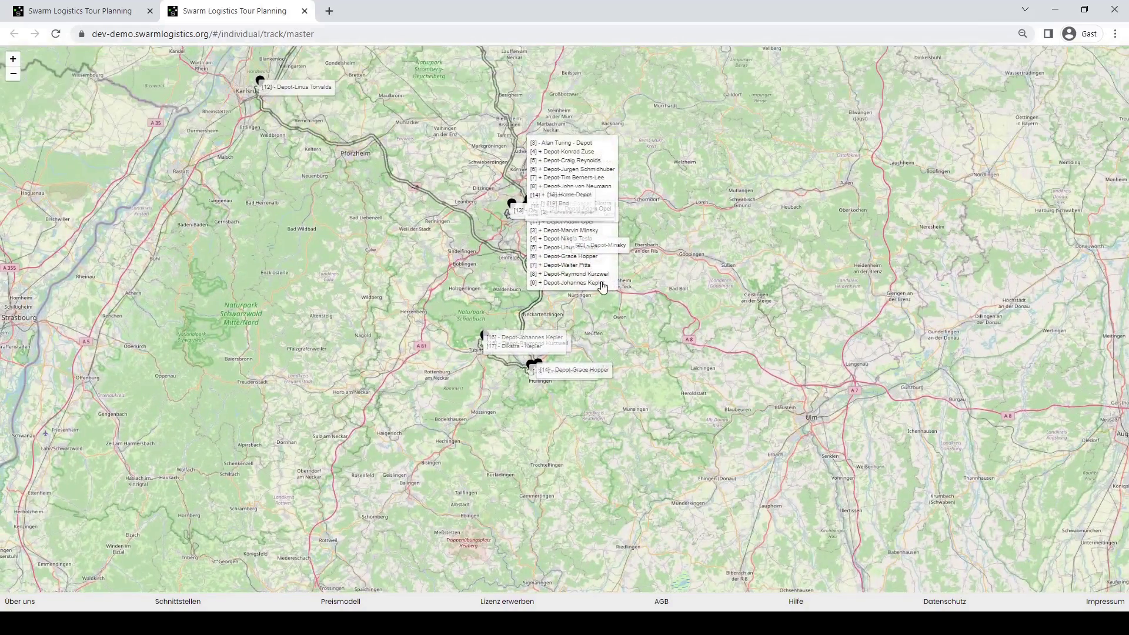
scroll(592, 286, down, 2)
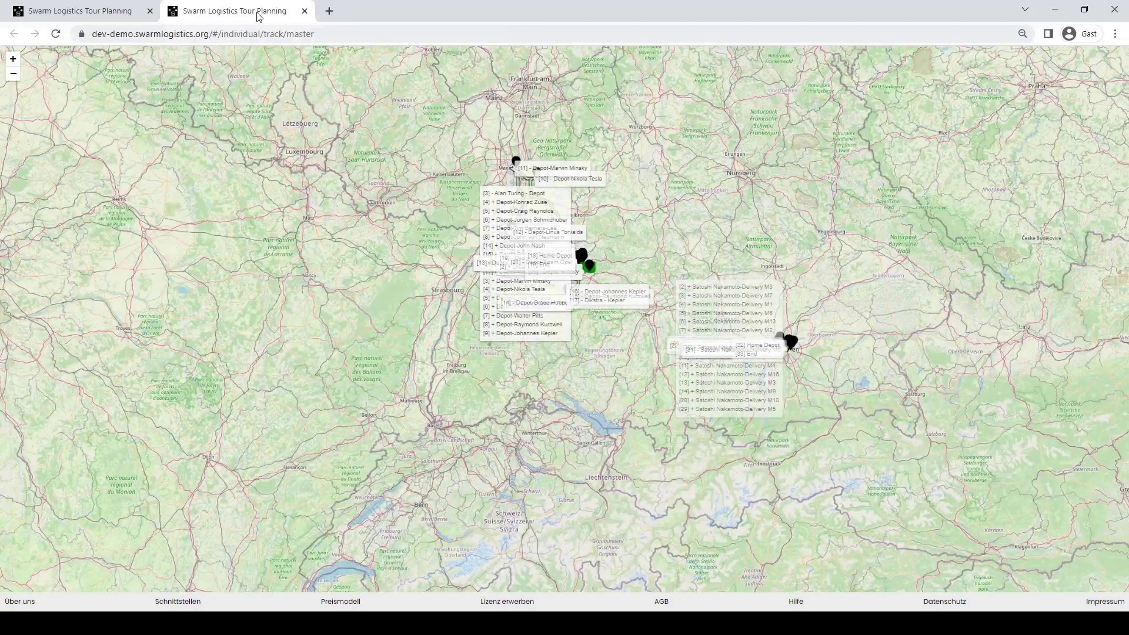
middle_click(259, 16)
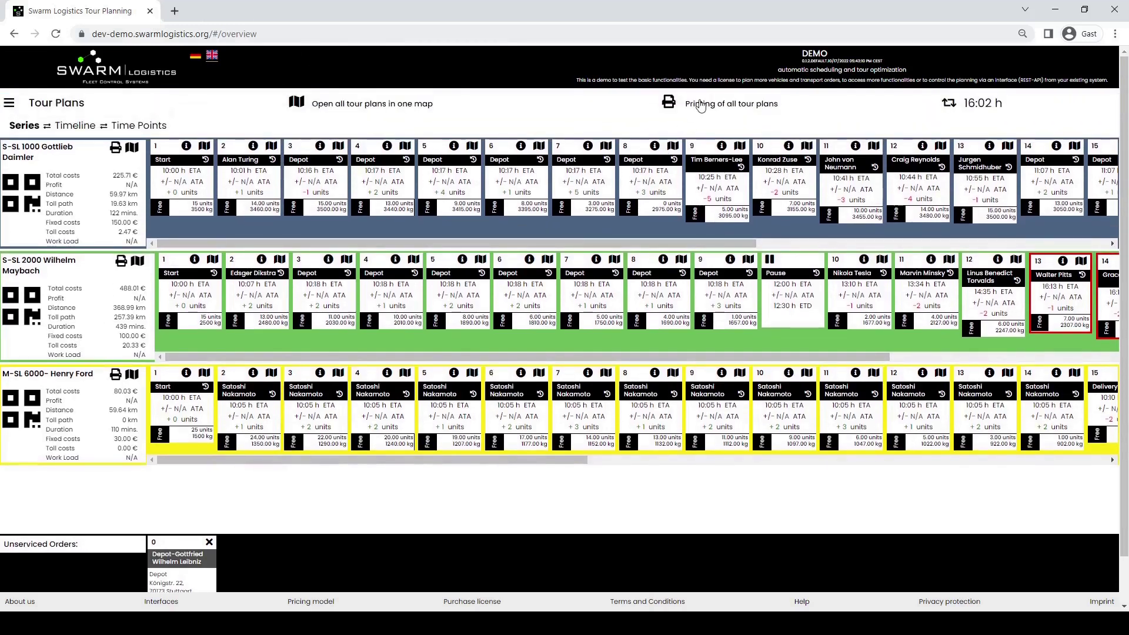
- Print all tour plans to 221019.160439.result.pdf and open the downloaded PDF
click(699, 103)
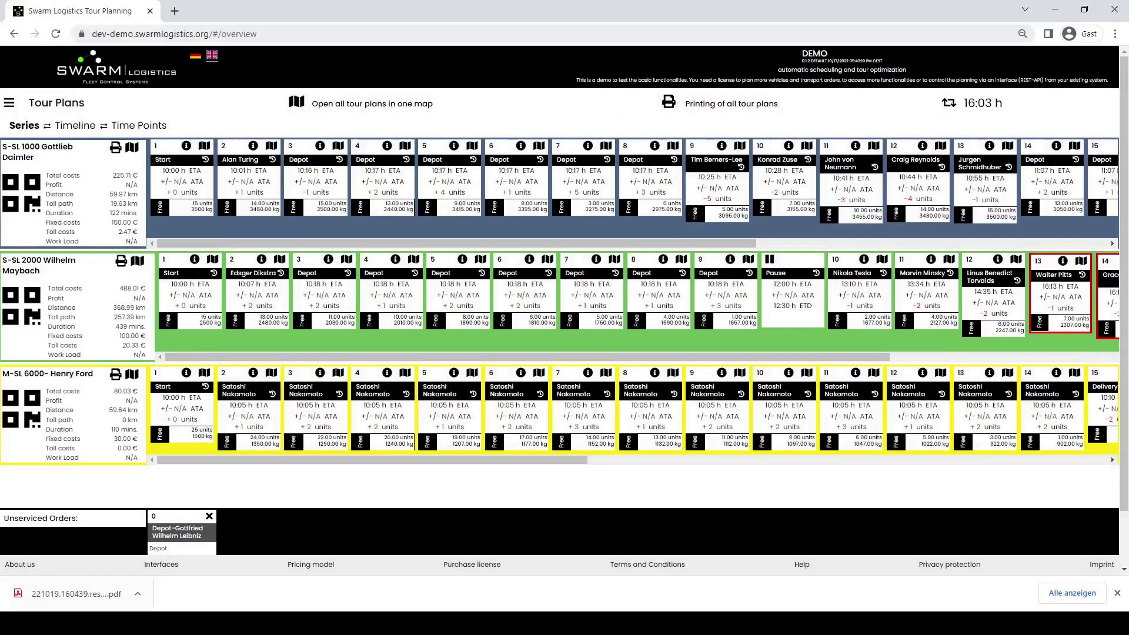
click(77, 594)
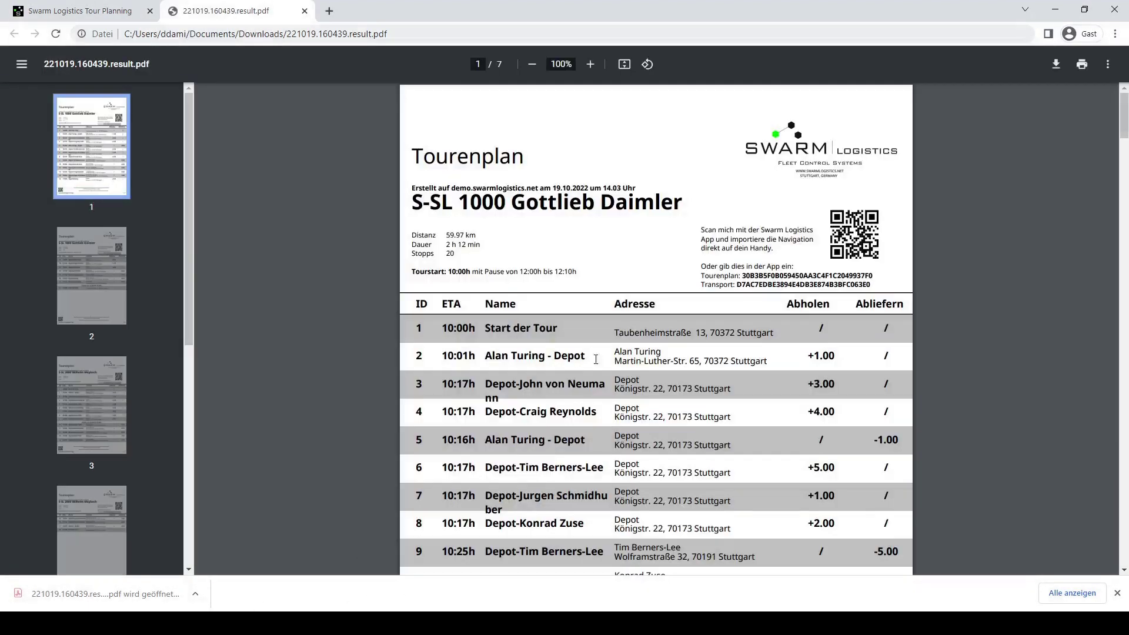
- Page through the 7-page PDF, selecting the S-SL 2000 Wilhelm Maybach title, then close the PDF tab
scroll(617, 313, down, 3)
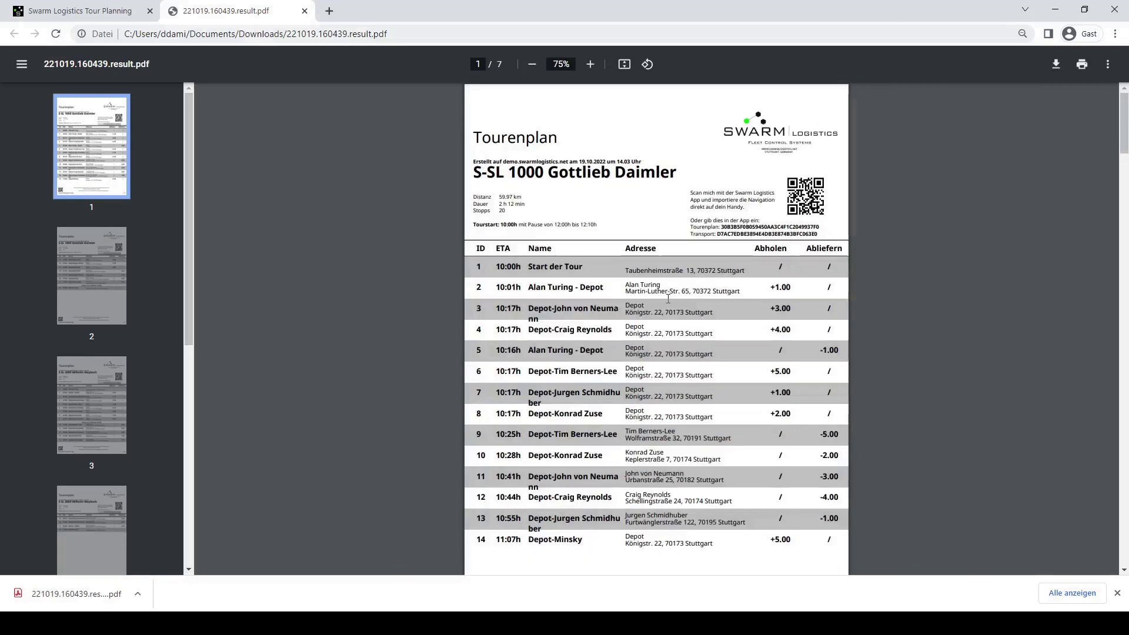
scroll(667, 298, down, 3)
scroll(684, 307, down, 6)
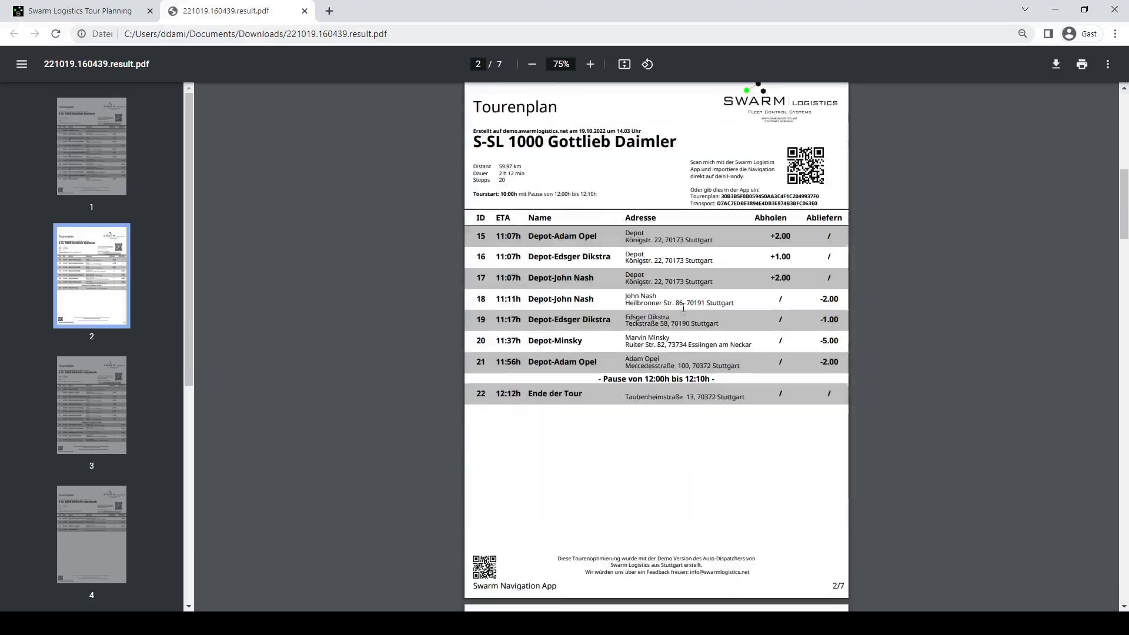
scroll(674, 277, down, 9)
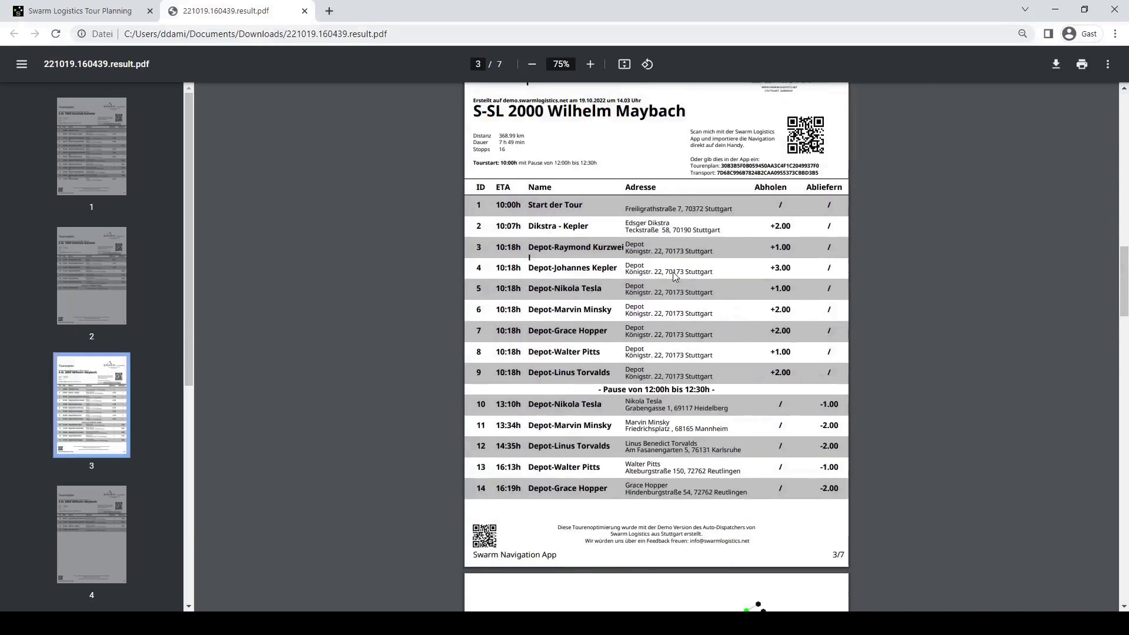
drag(471, 118, 719, 115)
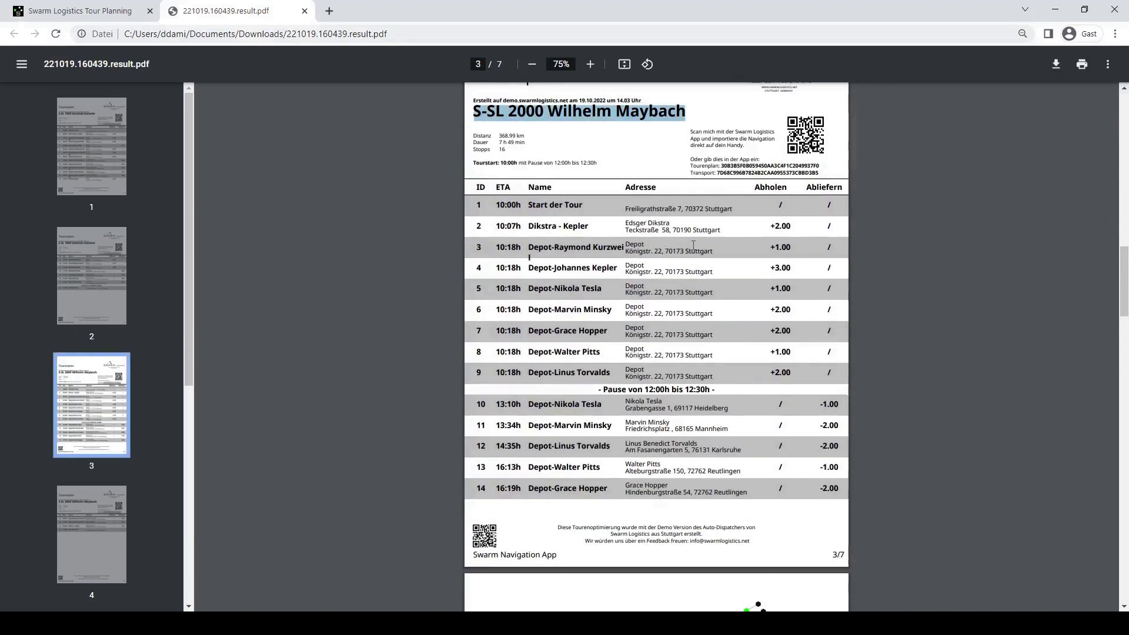
scroll(693, 245, down, 15)
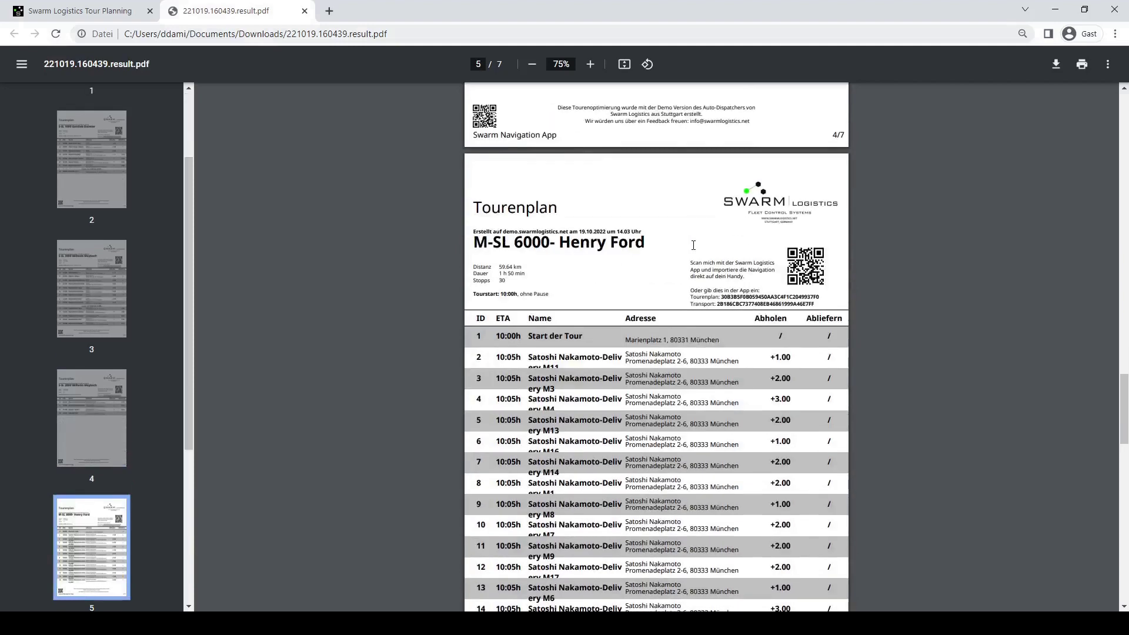
scroll(694, 245, down, 15)
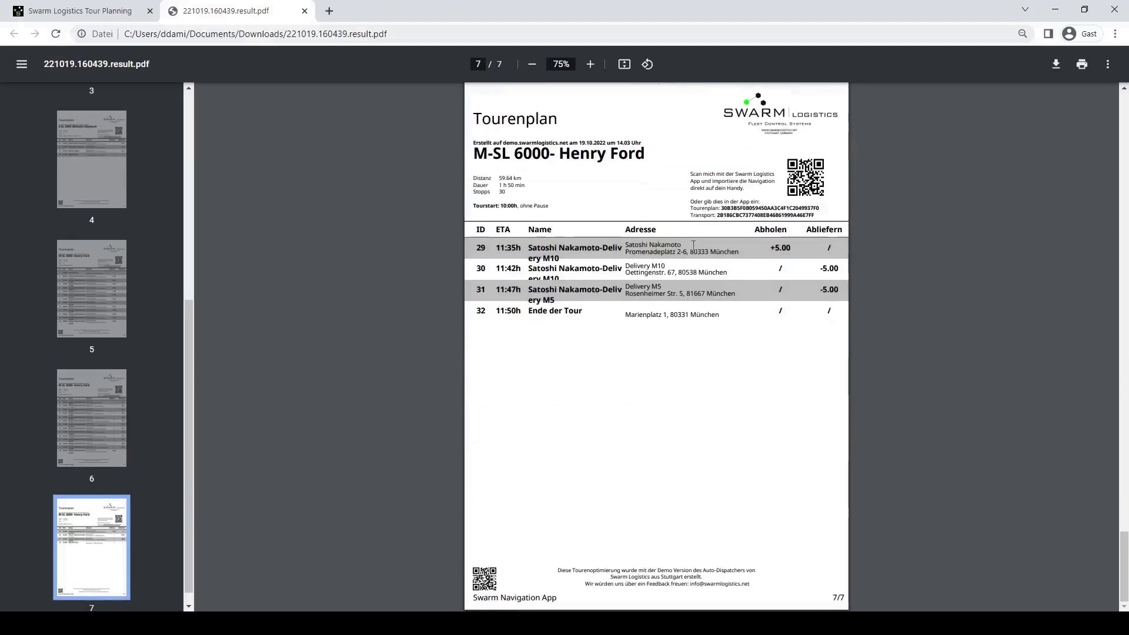
scroll(693, 246, up, 20)
middle_click(269, 18)
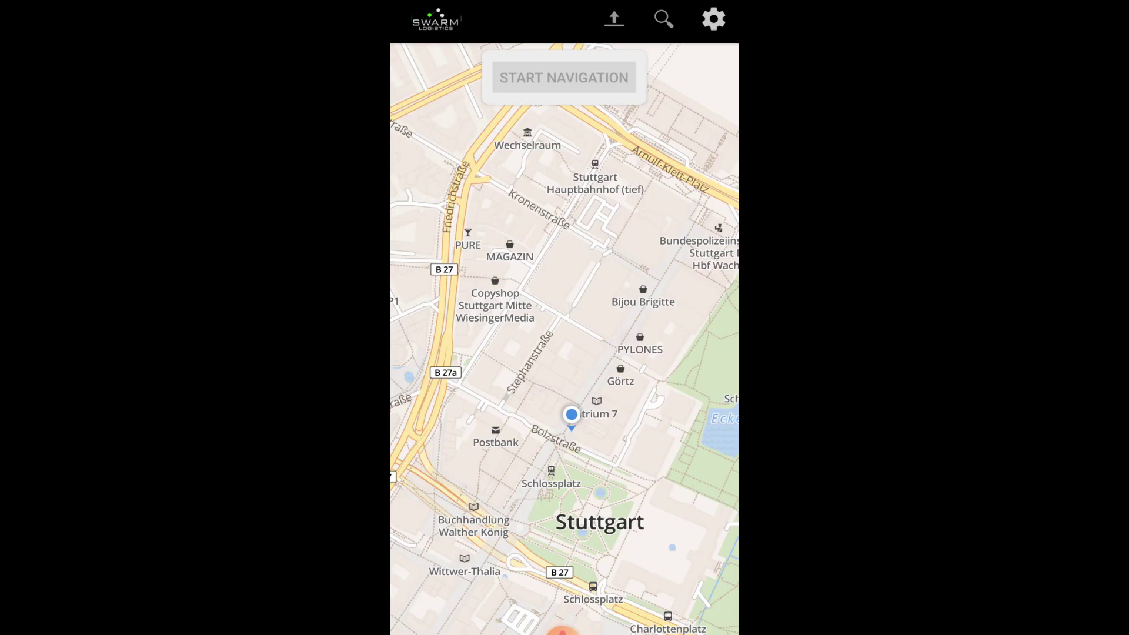
- Search for Hauptbahnhof as the destination and start navigation from central Stuttgart
click(568, 323)
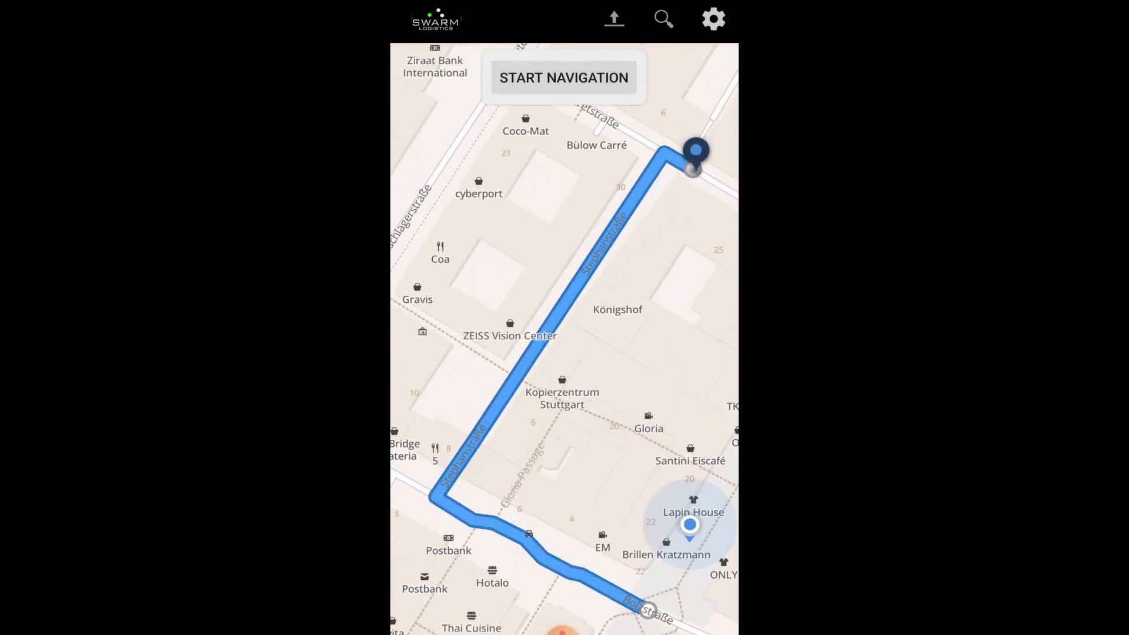
click(663, 18)
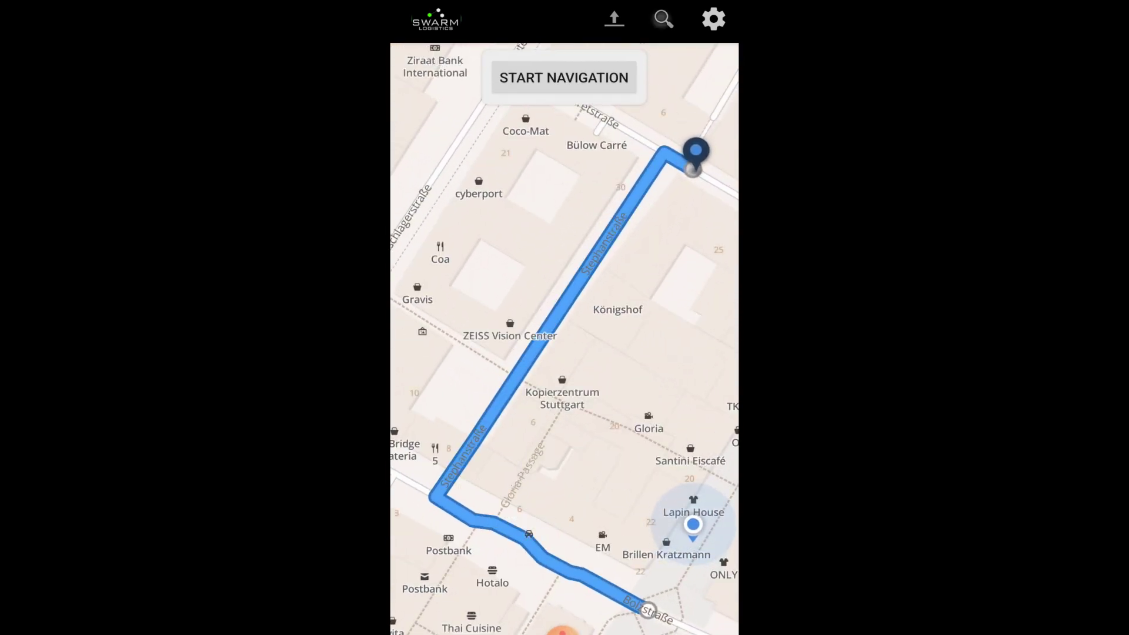
click(554, 317)
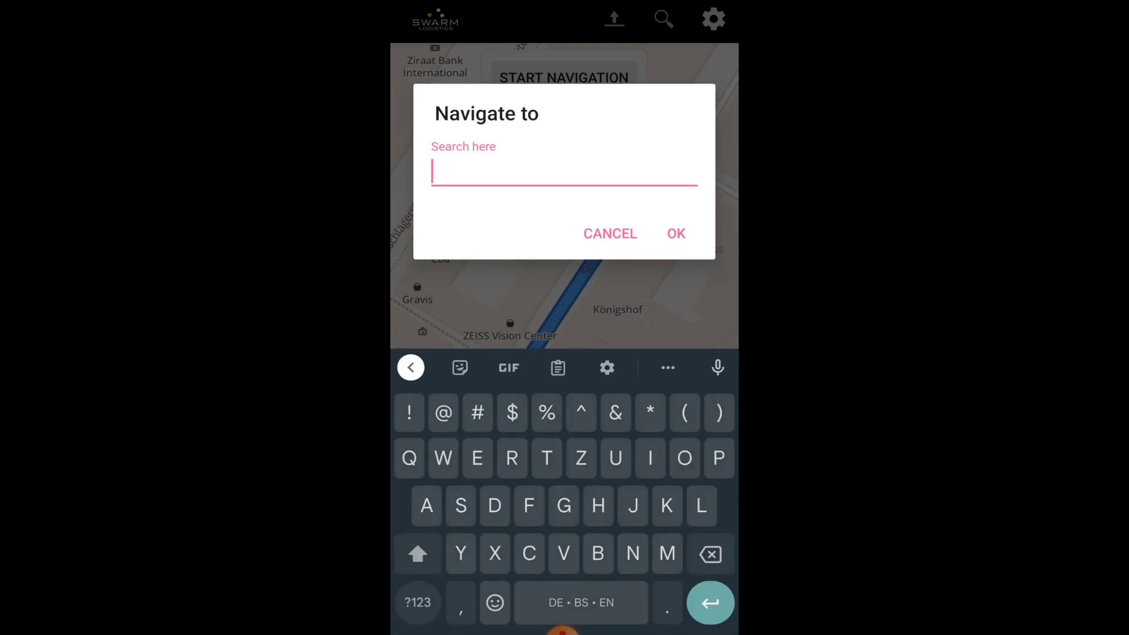
text(Hauptbahnhof)
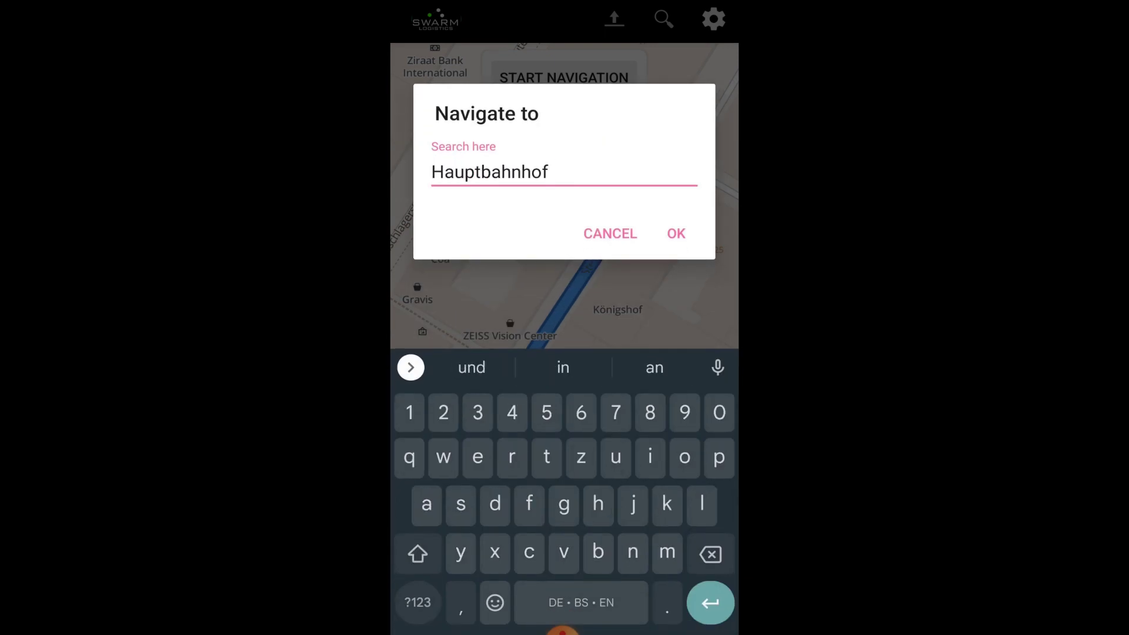
key(Return)
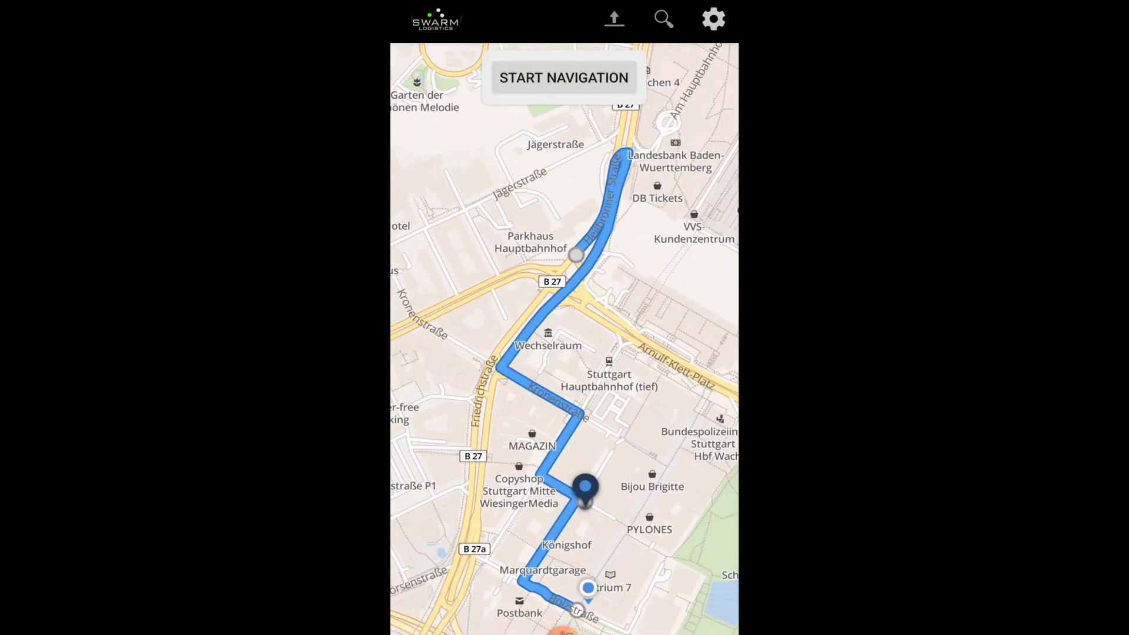
click(566, 76)
- Fetch the tour plan by scanning its QR code, then return to the planner's Stop Planning home page
click(614, 18)
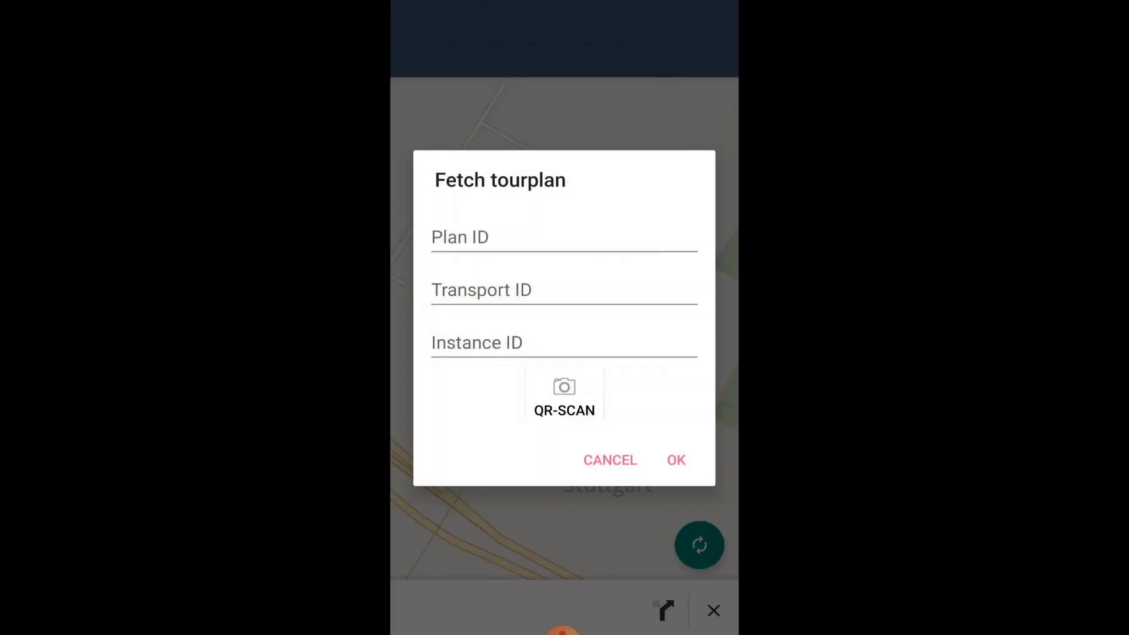
click(564, 395)
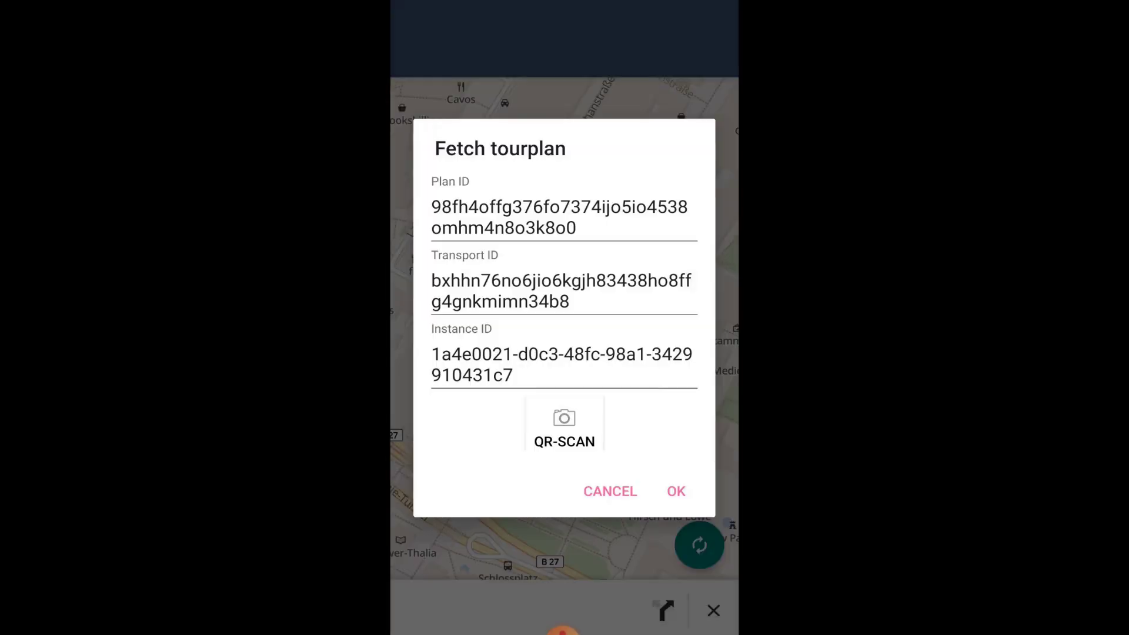
click(676, 491)
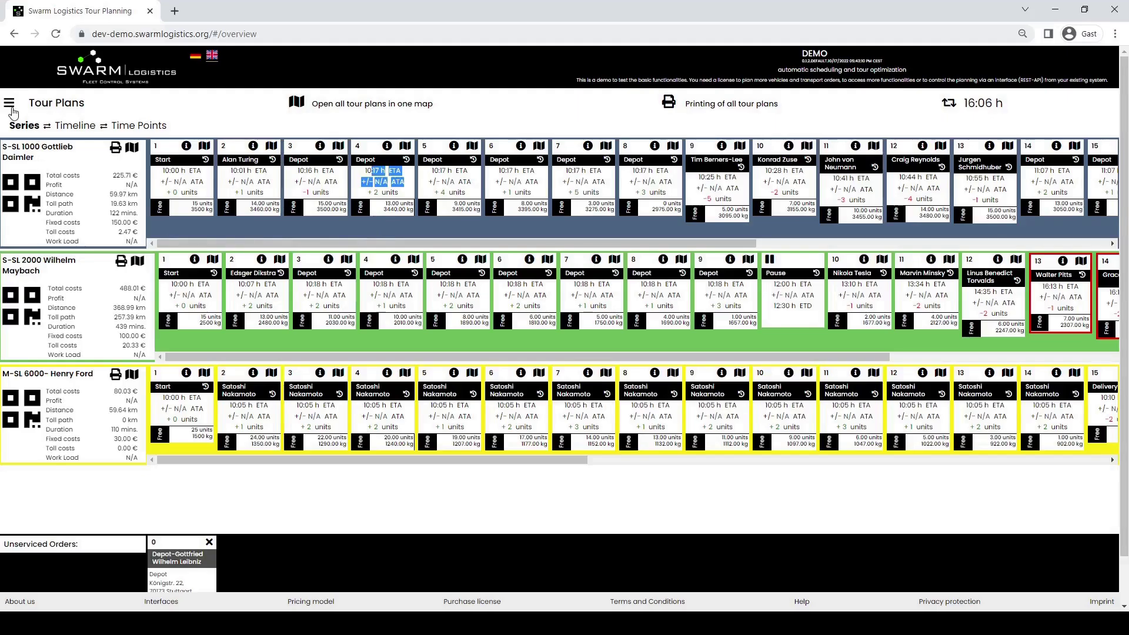
click(10, 104)
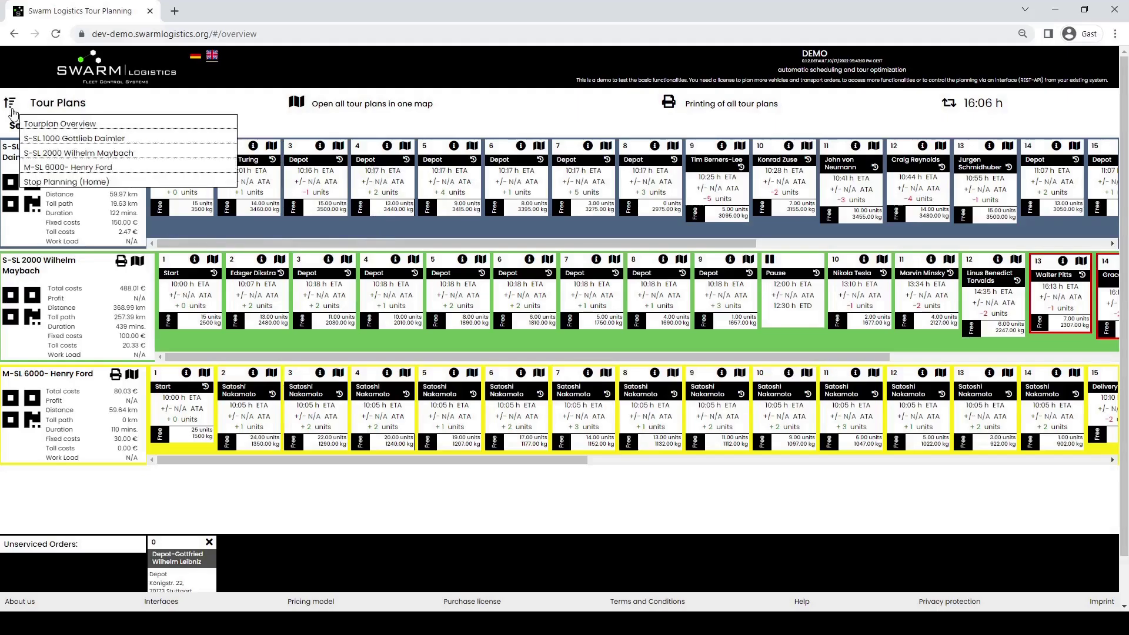
click(44, 181)
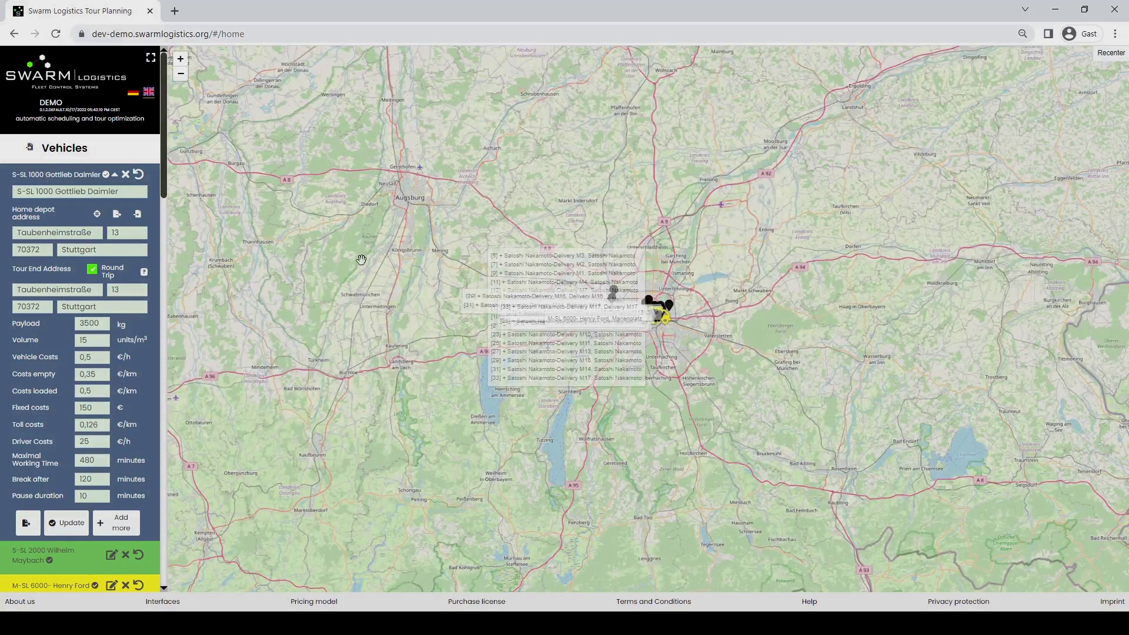